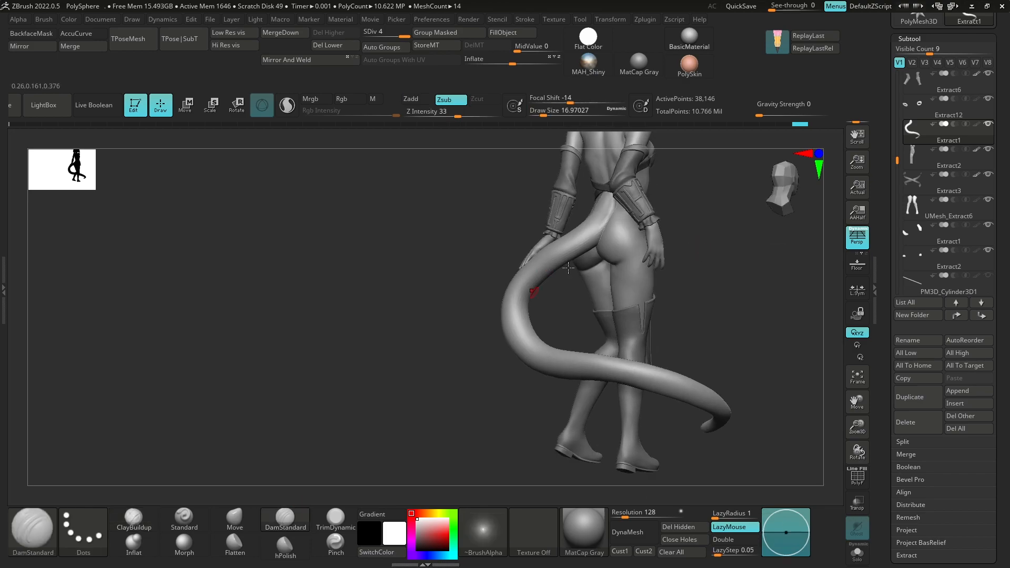
Undo the trial crease on the tail and subdivide the mesh to level 5.
drag(584, 239, 579, 244)
key(ctrl+z)
drag(748, 130, 546, 82)
key(ctrl+d)
Undo the last trial DamStandard stroke and isolate the tail from the other subtools.
drag(676, 184, 708, 180)
drag(609, 216, 598, 234)
drag(544, 350, 559, 360)
mouse_move(700, 281)
mouse_down()
mouse_move(760, 304)
mouse_move(708, 266)
mouse_move(700, 231)
mouse_up()
key(ctrl+z)
key(alt+s)
Carve a lengthwise crease along the isolated tail with the DamStandard brush.
drag(582, 246, 549, 337)
drag(652, 295, 616, 274)
drag(545, 335, 599, 444)
mouse_move(679, 379)
mouse_down()
mouse_move(653, 326)
mouse_move(695, 334)
mouse_move(611, 251)
mouse_up()
mouse_move(579, 250)
mouse_down()
mouse_move(555, 317)
mouse_move(521, 323)
mouse_up()
drag(631, 326, 611, 239)
key(f)
Extend the DamStandard crease along the tail's curve towards its ends.
drag(677, 377, 611, 337)
mouse_move(420, 357)
mouse_down()
mouse_move(426, 281)
mouse_move(465, 234)
mouse_up()
drag(621, 316, 590, 347)
drag(421, 274, 440, 223)
mouse_move(611, 263)
mouse_down()
mouse_move(591, 316)
mouse_move(642, 294)
mouse_up()
drag(442, 246, 555, 247)
drag(673, 351, 633, 340)
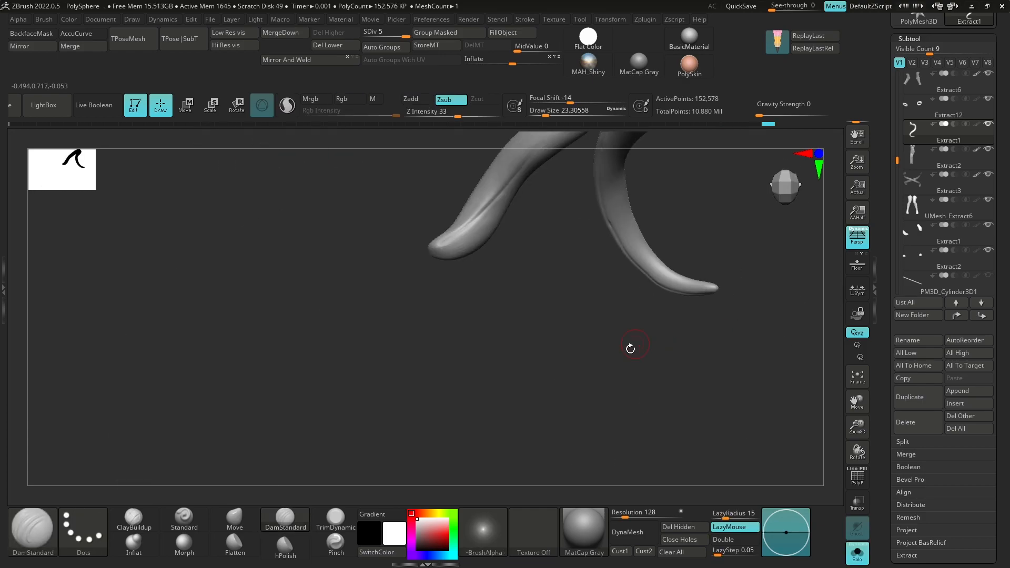
key(f)
Deepen the remaining stretches of the tail's lengthwise crease and show the whole character again.
drag(383, 363, 518, 226)
drag(564, 284, 585, 321)
drag(395, 352, 546, 190)
mouse_move(574, 316)
mouse_down()
mouse_move(617, 282)
mouse_move(590, 300)
mouse_up()
drag(388, 362, 551, 182)
drag(657, 187, 480, 334)
drag(594, 325, 446, 379)
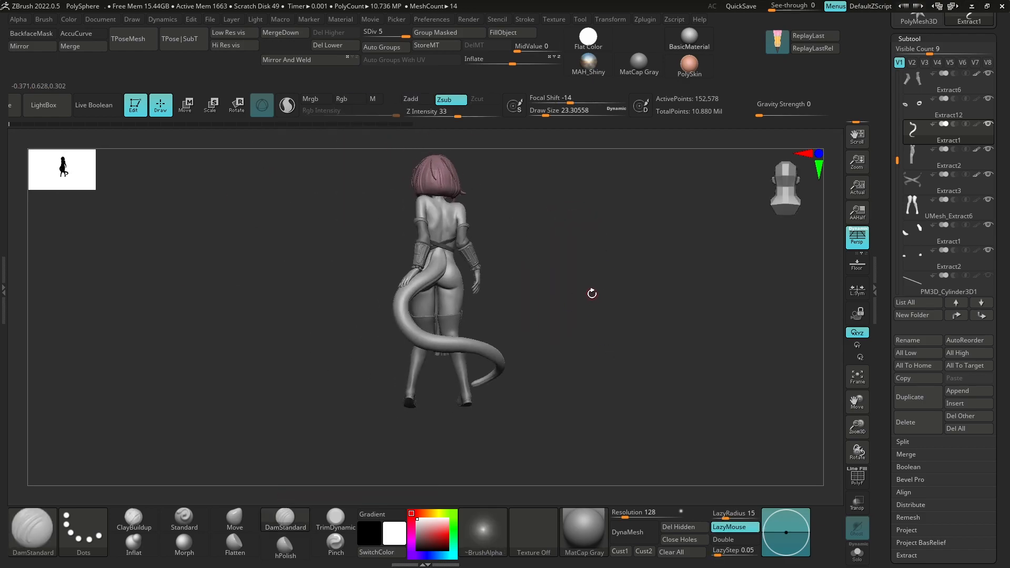
Adjust the tail's shape near the lower leg with the Move brush.
drag(591, 293, 455, 249)
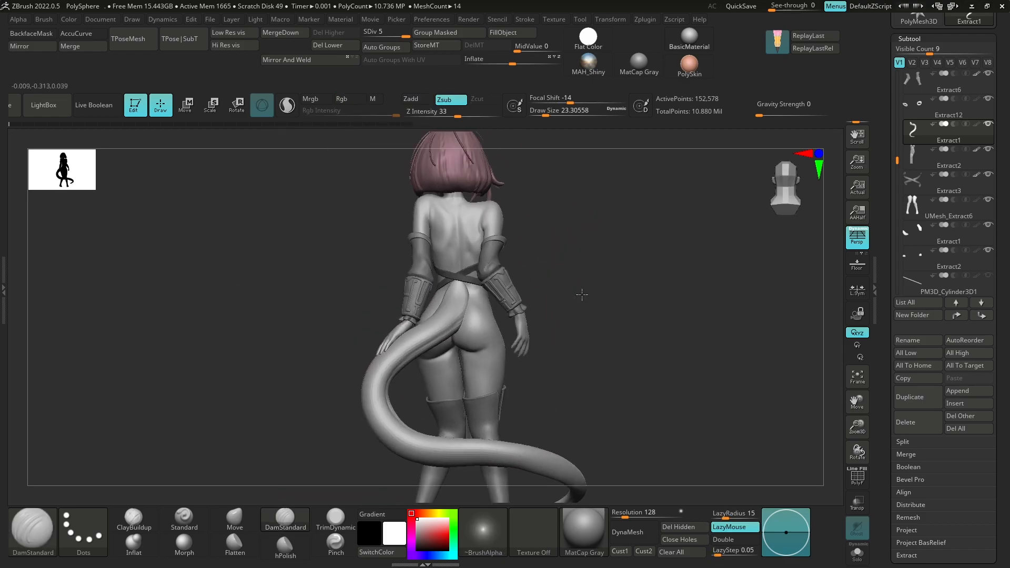
mouse_move(582, 293)
mouse_down()
mouse_move(593, 189)
mouse_move(582, 337)
mouse_move(591, 368)
mouse_up()
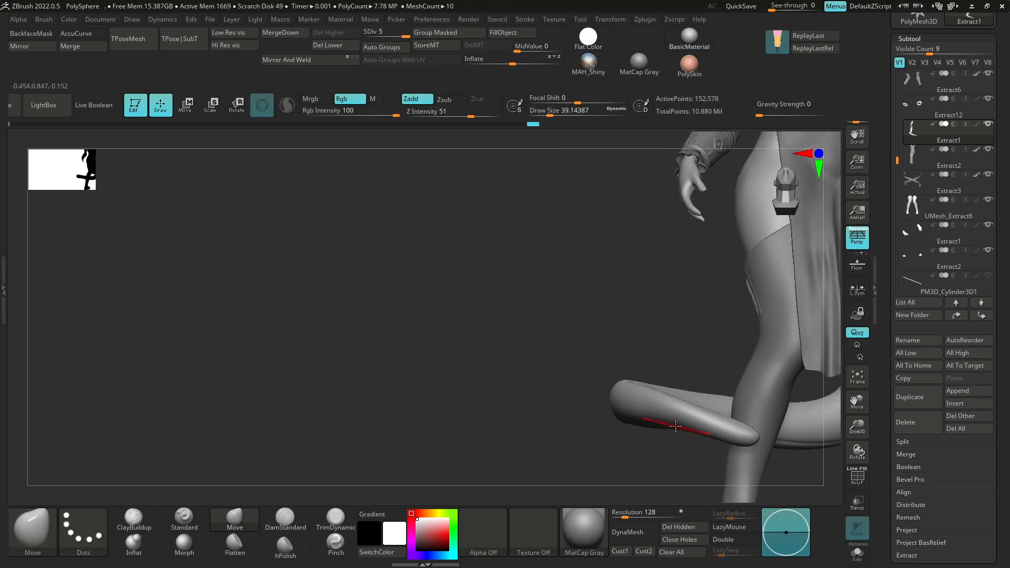
drag(748, 327, 726, 313)
Browse the XMD brushes in the LightBox brush library and load the XMD_Dragon brush.
click(45, 106)
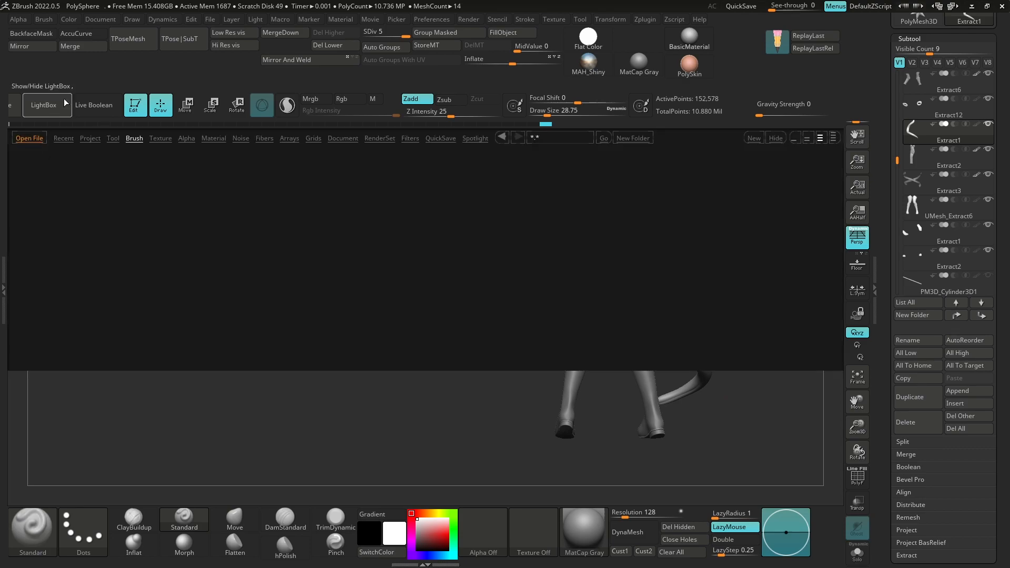
drag(444, 269, 105, 274)
double_click(561, 308)
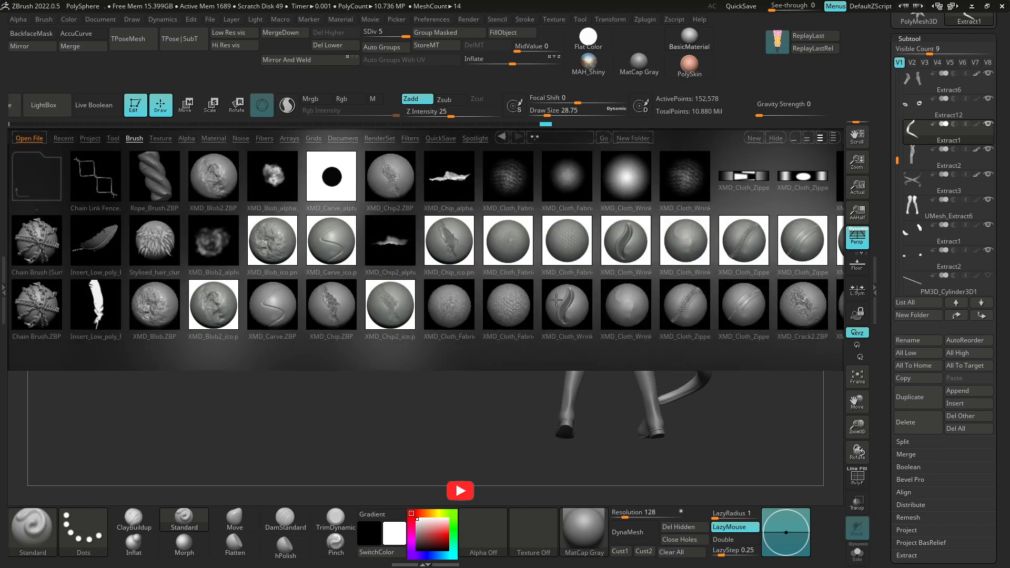
drag(513, 300, 146, 303)
drag(576, 295, 332, 295)
mouse_move(613, 297)
mouse_down()
mouse_move(376, 303)
mouse_move(459, 310)
mouse_up()
drag(679, 318, 506, 322)
click(635, 177)
mouse_move(784, 287)
mouse_down()
mouse_move(659, 289)
mouse_move(774, 289)
mouse_move(652, 277)
mouse_move(668, 214)
mouse_up()
double_click(478, 177)
drag(669, 284, 636, 176)
Isolate the tail, switch to the Standard brush and subdivide the mesh to level 7.
drag(677, 278, 384, 467)
drag(400, 368, 561, 357)
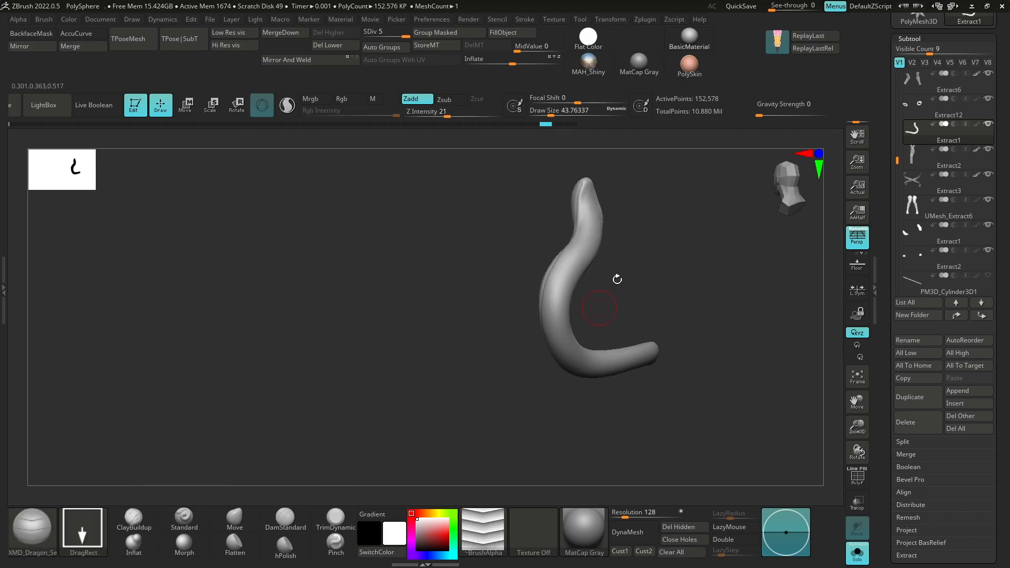
click(180, 529)
mouse_move(655, 311)
mouse_down()
mouse_move(448, 330)
mouse_move(647, 287)
mouse_move(721, 339)
mouse_move(609, 537)
mouse_move(620, 197)
mouse_up()
key(ctrl+d)
key(ctrl+d)
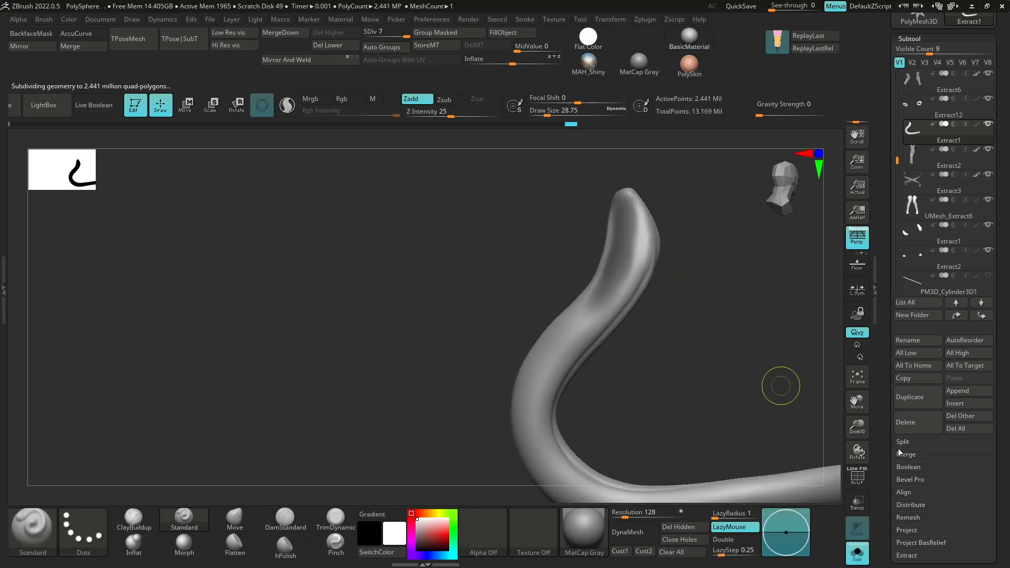
Name the tail's sculpting layer Scales 1.
text(Scales 1)
mouse_move(679, 240)
mouse_down()
mouse_move(622, 333)
mouse_move(615, 286)
mouse_up()
mouse_move(668, 320)
mouse_down()
mouse_move(640, 338)
mouse_move(745, 255)
mouse_move(737, 310)
mouse_move(722, 320)
mouse_move(672, 190)
mouse_move(654, 204)
mouse_move(624, 282)
mouse_move(547, 173)
mouse_up()
Paint a mask along the outer side of the tail's thick end with the MaskPen brush.
key(s)
key(shift+f)
key(s)
key(shift+f)
key(s)
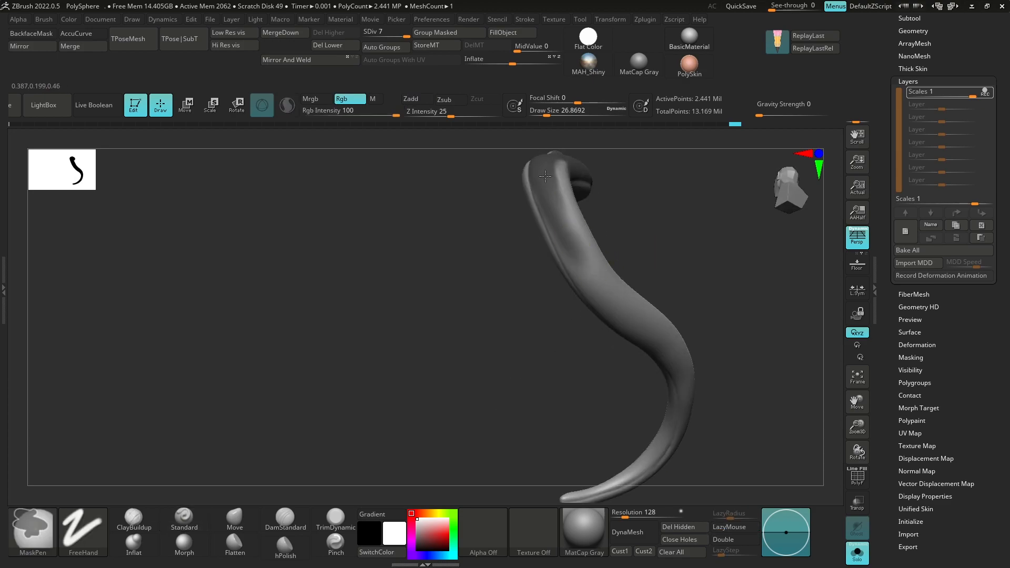
drag(638, 315, 551, 234)
drag(549, 311, 452, 259)
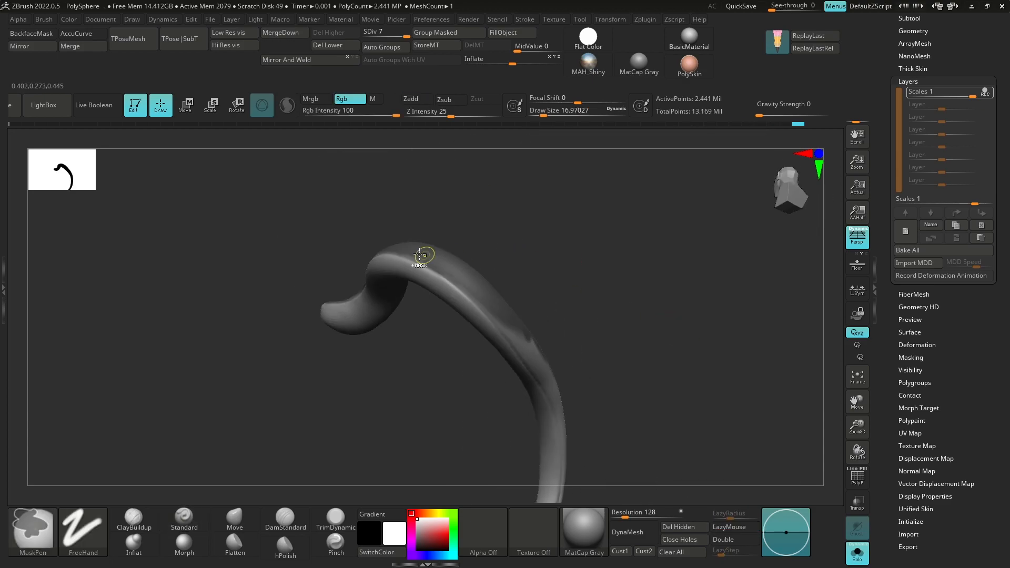
Reduce the brush size and extend the mask along the middle of the tail.
mouse_move(542, 366)
mouse_down()
mouse_move(535, 217)
mouse_move(600, 242)
mouse_move(582, 401)
mouse_up()
key(s)
drag(576, 327, 575, 327)
mouse_move(653, 337)
mouse_down()
mouse_move(713, 311)
mouse_move(500, 214)
mouse_up()
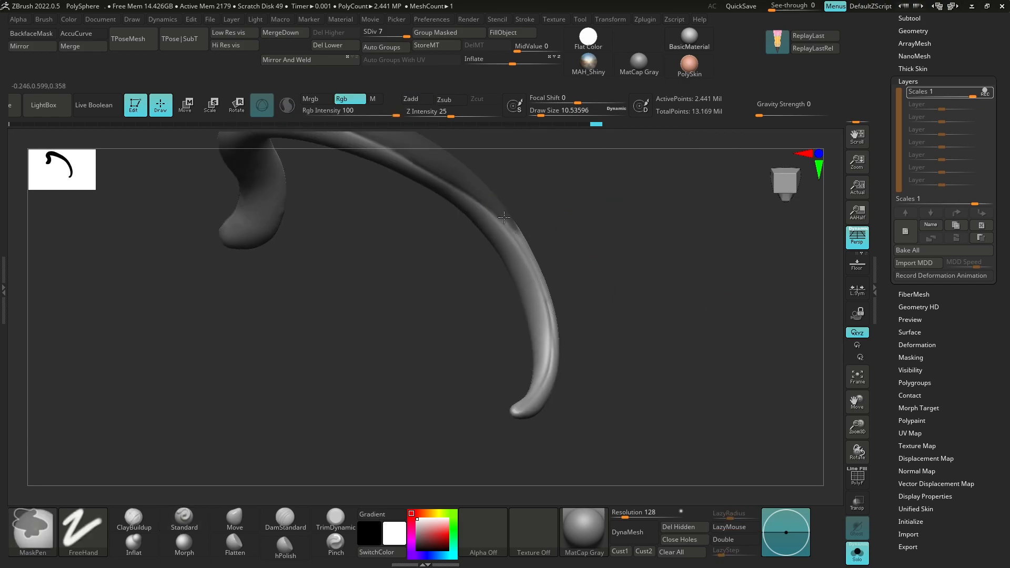
drag(550, 307, 552, 336)
Continue the mask along the outer side of the tail towards the tip.
mouse_move(525, 244)
mouse_down()
mouse_move(473, 294)
mouse_move(523, 339)
mouse_move(672, 359)
mouse_move(694, 376)
mouse_move(697, 363)
mouse_up()
mouse_move(621, 369)
mouse_down()
mouse_move(581, 406)
mouse_move(474, 421)
mouse_up()
ctrl+drag(380, 402, 395, 324)
drag(474, 421, 448, 337)
mouse_move(390, 322)
ctrl+mouse_down()
mouse_move(449, 413)
mouse_move(418, 426)
ctrl+mouse_up()
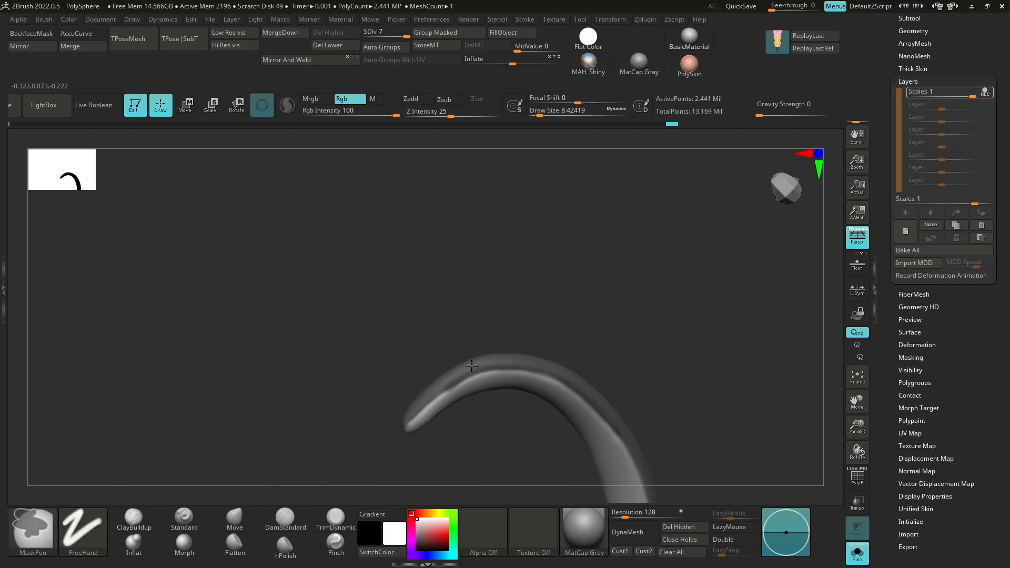
drag(452, 379, 430, 406)
Refine the mask edge around the thin tail tip with a brush size of about 5.
drag(492, 379, 397, 363)
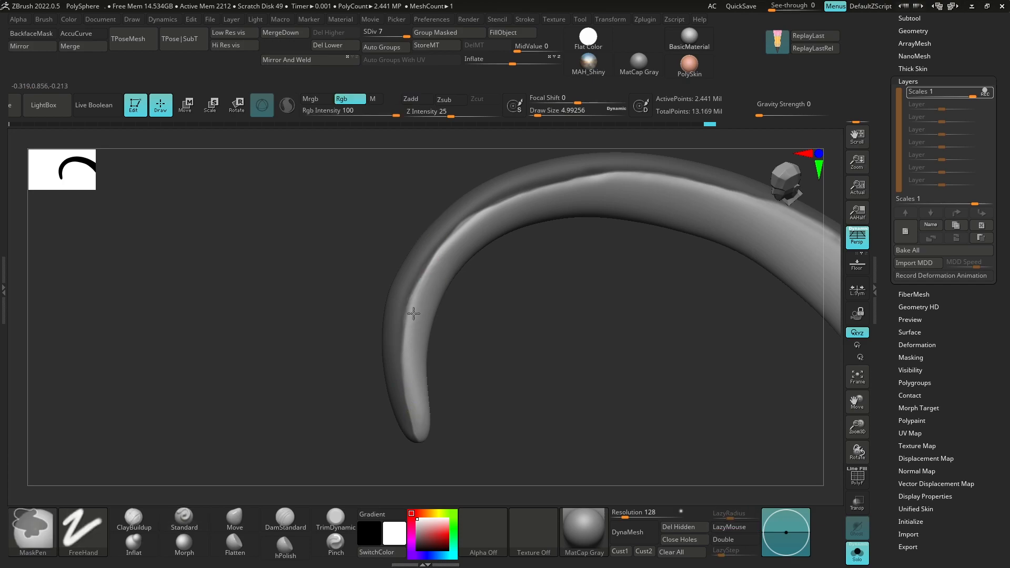
drag(449, 242, 486, 241)
drag(581, 220, 755, 196)
drag(628, 245, 669, 393)
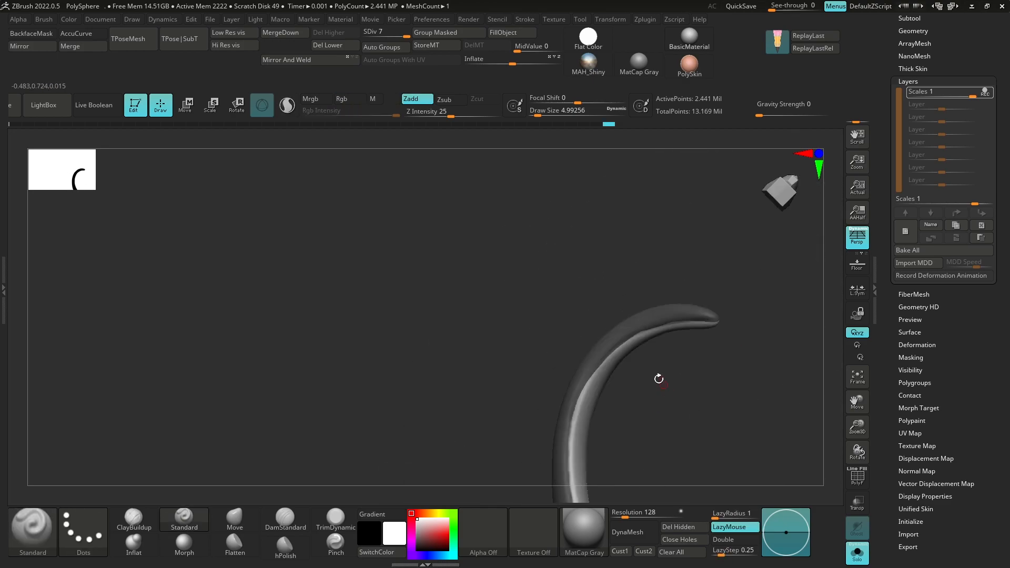
drag(686, 326, 666, 316)
mouse_move(689, 333)
mouse_down()
mouse_move(744, 358)
mouse_move(651, 205)
mouse_move(729, 381)
mouse_move(632, 409)
mouse_move(605, 376)
mouse_move(561, 414)
mouse_move(658, 400)
mouse_move(697, 345)
mouse_move(732, 237)
mouse_move(526, 379)
mouse_move(711, 269)
mouse_move(722, 291)
mouse_move(750, 276)
mouse_move(684, 295)
mouse_up()
Show the polyframe, lower the tail's subdivision level and limit which faces are visible for grouping.
key(shift+f)
key(shift+d)
ctrl+shift+click(537, 331)
ctrl+shift+click(33, 530)
ctrl+shift+click(494, 432)
ctrl+shift+click(769, 289)
Hide unwanted faces along the tail's group border with selection strokes.
ctrl+alt+shift+drag(600, 279, 580, 324)
mouse_move(684, 342)
mouse_down()
mouse_move(735, 256)
mouse_move(694, 228)
mouse_up()
ctrl+shift+click(730, 261)
key(ctrl+z)
click(695, 228)
ctrl+alt+shift+drag(547, 225, 636, 274)
ctrl+shift+drag(718, 288, 725, 296)
Trim more faces from the tail's visible strip and invert visibility to check the border.
mouse_move(725, 296)
mouse_down()
mouse_move(722, 416)
mouse_move(699, 388)
mouse_up()
mouse_move(720, 453)
mouse_down()
mouse_move(717, 281)
mouse_move(724, 288)
mouse_up()
ctrl+alt+shift+drag(600, 214, 650, 295)
ctrl+shift+drag(776, 319, 783, 326)
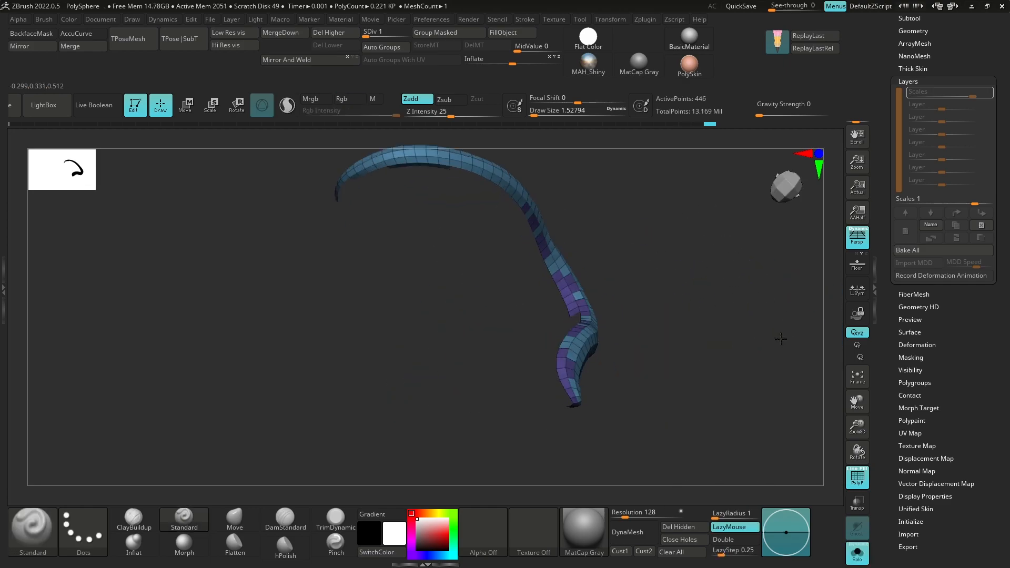
mouse_move(668, 331)
mouse_down()
mouse_move(637, 348)
mouse_move(625, 303)
mouse_up()
mouse_move(758, 419)
ctrl+shift+mouse_down()
mouse_move(767, 430)
mouse_move(719, 408)
mouse_move(726, 416)
ctrl+shift+mouse_up()
Refine the visible face strip around the tail's curve with lasso selections.
drag(684, 390, 657, 372)
mouse_move(777, 302)
ctrl+shift+mouse_down()
mouse_move(787, 310)
mouse_move(766, 350)
mouse_move(774, 359)
ctrl+shift+mouse_up()
ctrl+alt+shift+drag(724, 389, 701, 420)
ctrl+shift+drag(757, 342, 766, 350)
mouse_move(737, 337)
mouse_down()
mouse_move(629, 323)
mouse_move(740, 426)
mouse_up()
drag(731, 416, 650, 347)
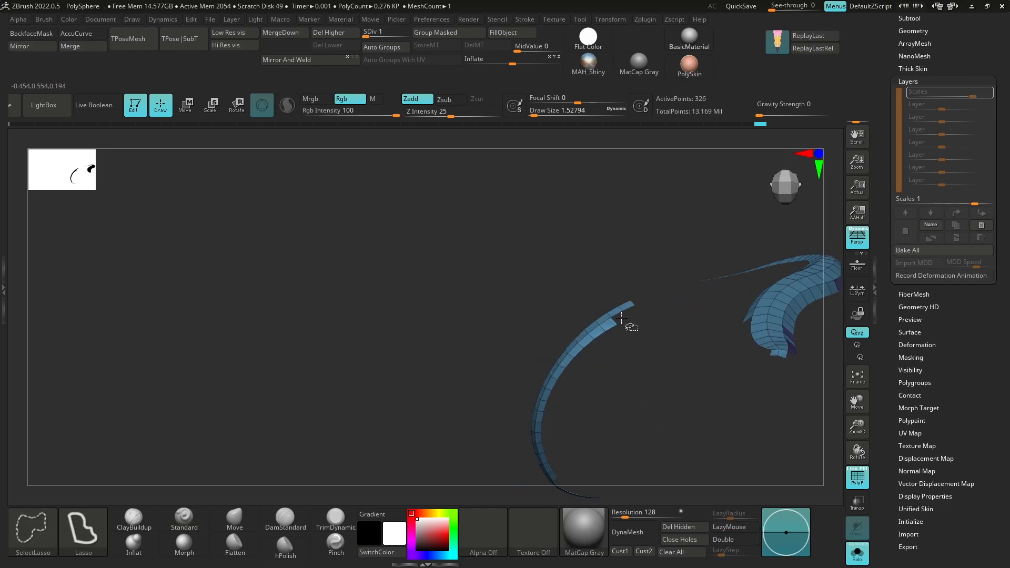
Invert the tail's visible faces to expose the opposite side.
ctrl+shift+click(637, 429)
mouse_move(647, 429)
mouse_down()
mouse_move(760, 433)
mouse_move(708, 355)
mouse_up()
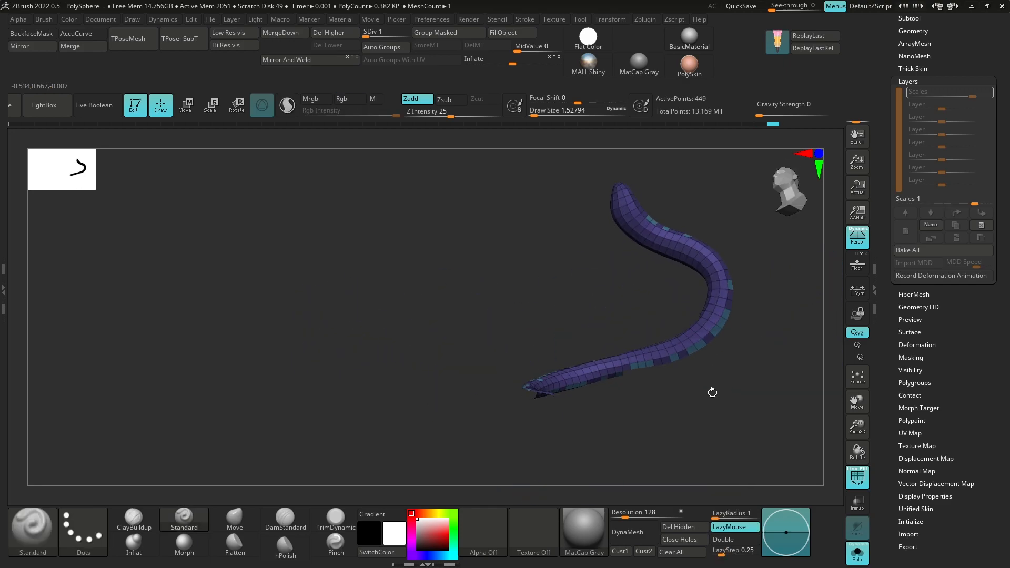
mouse_move(685, 316)
mouse_down()
mouse_move(521, 283)
mouse_move(503, 368)
mouse_move(519, 382)
mouse_up()
mouse_move(532, 389)
mouse_down()
mouse_move(656, 407)
mouse_move(660, 362)
mouse_move(686, 321)
mouse_move(615, 275)
mouse_up()
Compare the painted mask at the higher subdivision levels with the visible faces at the lowest level.
key(d)
key(d)
key(d)
key(d)
key(d)
key(shift+f)
key(shift+d)
key(shift+d)
key(shift+d)
key(shift+d)
key(shift+d)
key(shift+f)
Hide stray faces along the tail's long edge with lasso selections.
mouse_move(618, 314)
mouse_down()
mouse_move(606, 366)
mouse_move(675, 302)
mouse_move(586, 246)
mouse_move(573, 253)
mouse_up()
mouse_move(526, 301)
ctrl+alt+shift+mouse_down()
mouse_move(566, 317)
mouse_move(585, 274)
ctrl+alt+shift+mouse_up()
ctrl+alt+shift+drag(572, 316, 591, 340)
ctrl+alt+shift+drag(631, 464, 631, 465)
mouse_move(653, 437)
mouse_down()
mouse_move(645, 390)
mouse_move(670, 313)
mouse_move(595, 250)
mouse_up()
ctrl+alt+shift+drag(490, 337, 546, 317)
ctrl+alt+shift+drag(587, 280, 605, 306)
Invert the visible faces and correct the selection border along the tail's bend and tip.
mouse_move(691, 243)
mouse_down()
mouse_move(681, 332)
mouse_move(747, 294)
mouse_move(703, 310)
mouse_up()
mouse_move(689, 311)
ctrl+shift+mouse_down()
mouse_move(756, 385)
mouse_move(713, 349)
mouse_move(651, 216)
mouse_move(679, 218)
mouse_move(606, 310)
ctrl+shift+mouse_up()
mouse_move(467, 333)
ctrl+alt+shift+mouse_down()
mouse_move(445, 330)
mouse_move(453, 231)
ctrl+alt+shift+mouse_up()
mouse_move(579, 295)
mouse_down()
mouse_move(585, 217)
mouse_move(597, 253)
mouse_up()
mouse_move(526, 207)
ctrl+alt+shift+mouse_down()
mouse_move(413, 352)
mouse_move(431, 252)
ctrl+alt+shift+mouse_up()
mouse_move(631, 274)
mouse_down()
mouse_move(696, 323)
mouse_move(632, 300)
mouse_up()
mouse_move(617, 294)
ctrl+shift+mouse_down()
mouse_move(625, 304)
mouse_move(618, 275)
mouse_move(568, 314)
mouse_move(579, 324)
ctrl+shift+mouse_up()
Clean up the last stray faces and put the visible side of the tail into its own polygroup.
drag(590, 311, 623, 240)
ctrl+shift+drag(532, 275, 535, 274)
drag(557, 242, 627, 195)
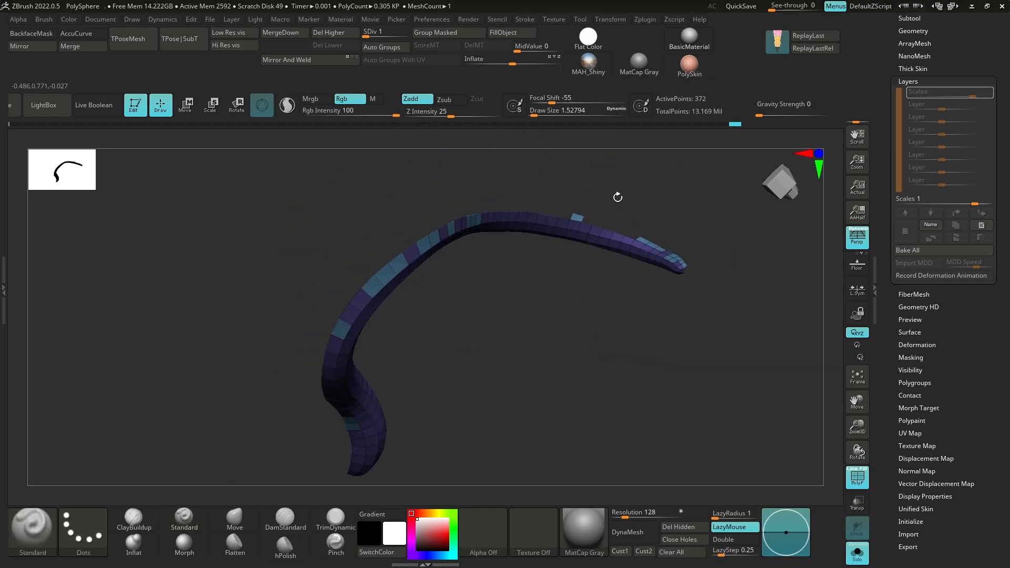
ctrl+shift+drag(659, 247, 661, 252)
mouse_move(669, 274)
mouse_down()
mouse_move(683, 333)
mouse_move(618, 415)
mouse_move(604, 300)
mouse_move(561, 291)
mouse_move(574, 338)
mouse_up()
key(ctrl+w)
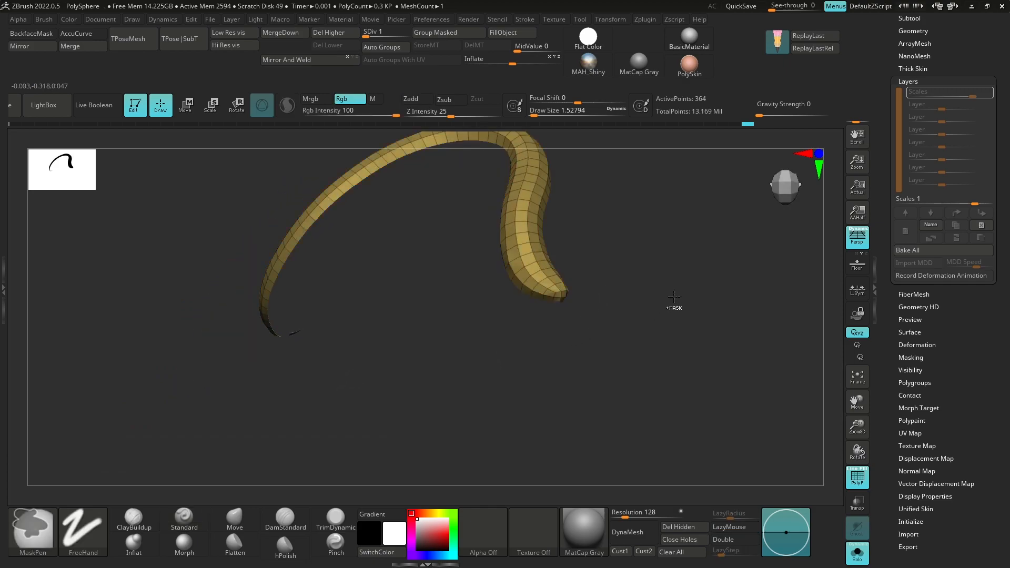
Show the whole tail again and check its polygroups with the polyframe.
ctrl+shift+drag(672, 303, 678, 326)
ctrl+shift+click(688, 301)
drag(668, 282, 658, 334)
key(shift+f)
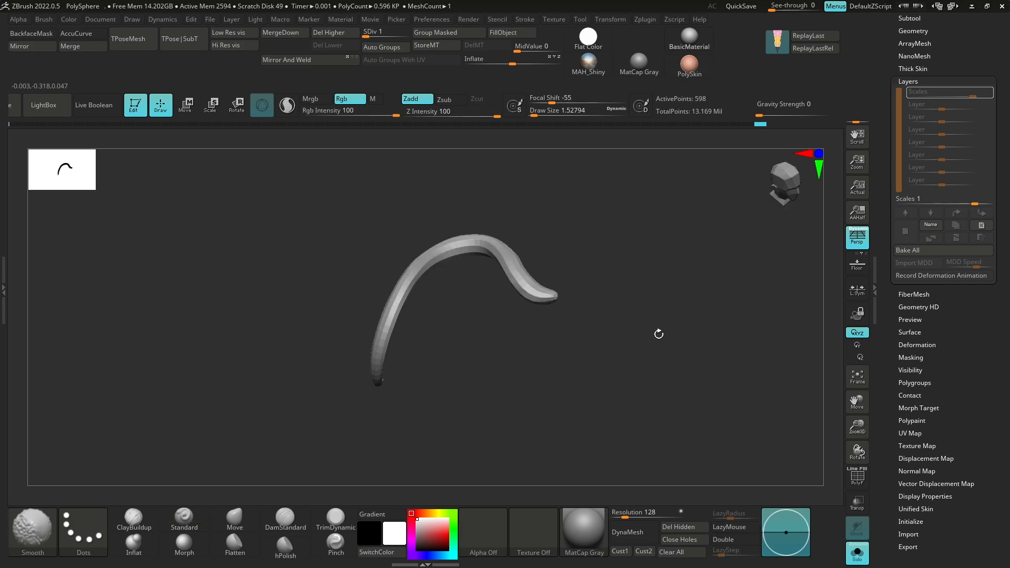
key(shift+f)
Unwrap the tail's UVs in UV Master with Symmetry and Polygroups enabled, and try to flatten them.
double_click(6, 274)
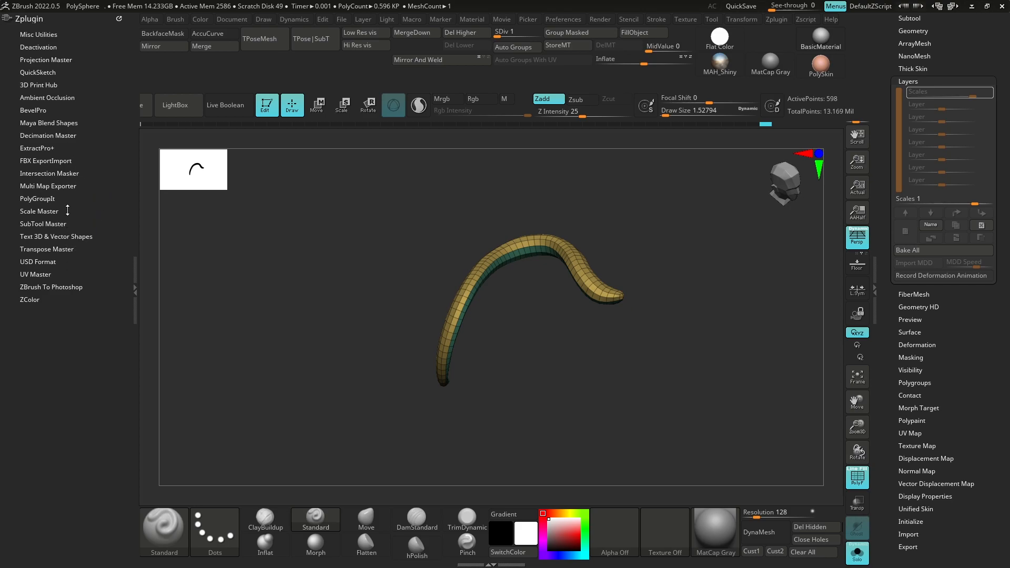
click(78, 274)
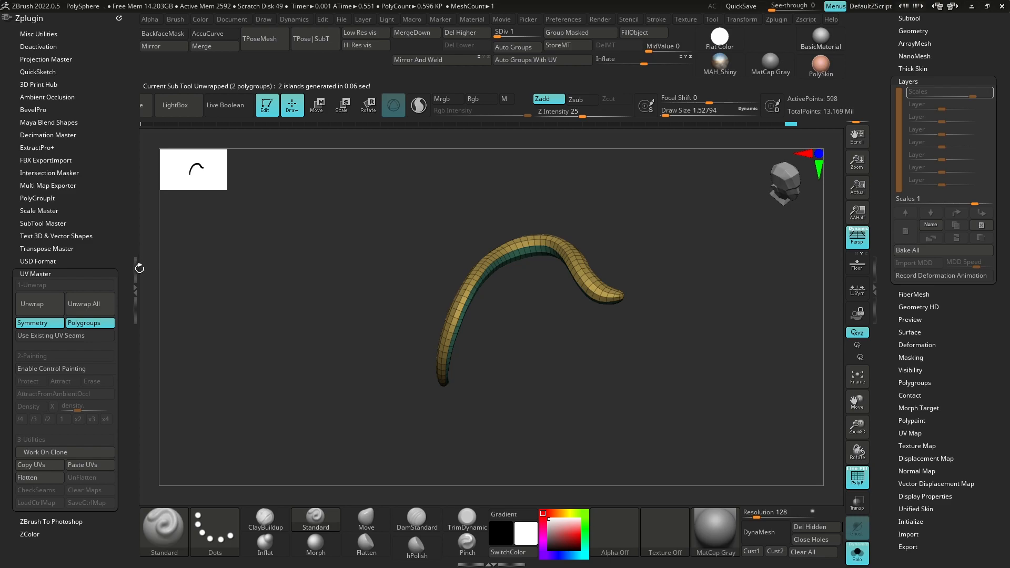
click(55, 479)
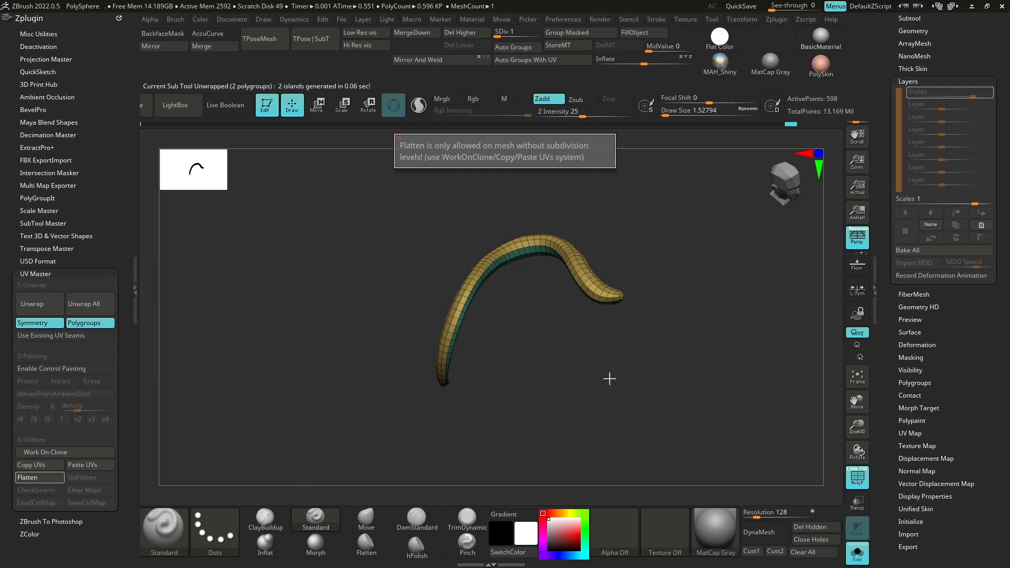
click(136, 269)
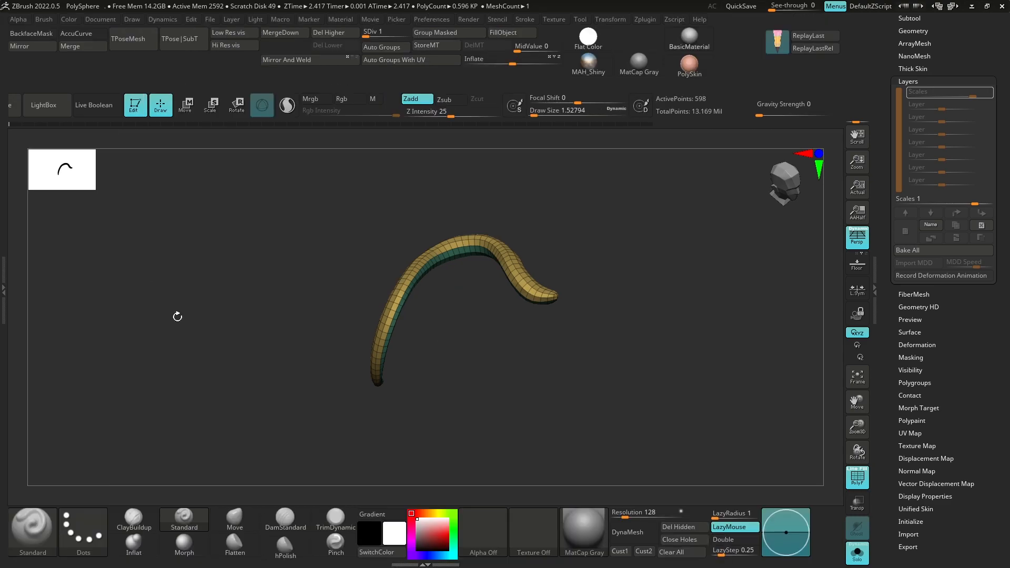
Return the tail to subdivision level 7, hide the polyframe and show all subtools of the character.
drag(686, 354, 680, 361)
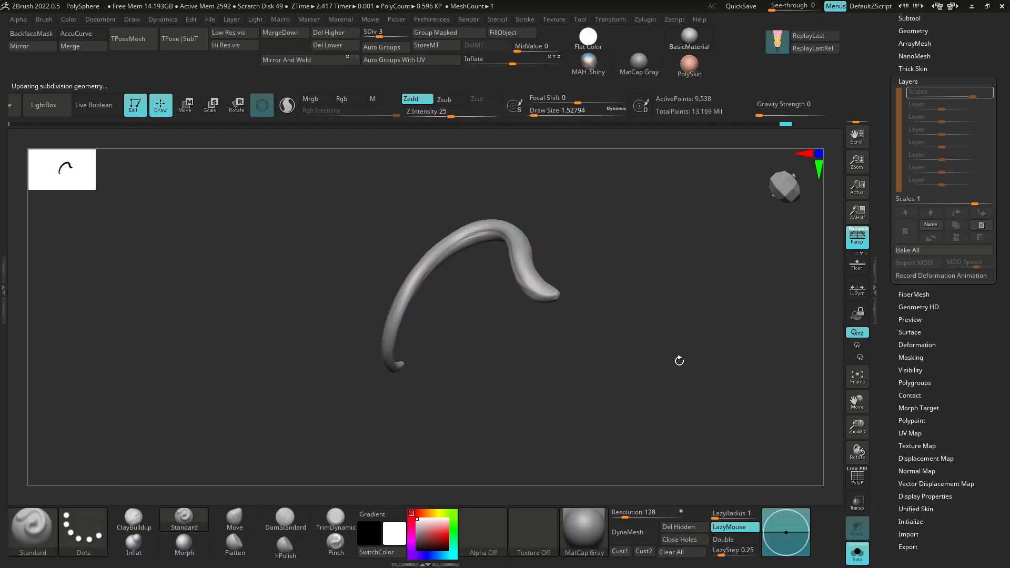
key(shift+f)
drag(680, 361, 682, 451)
key(shift+f)
key(alt+s)
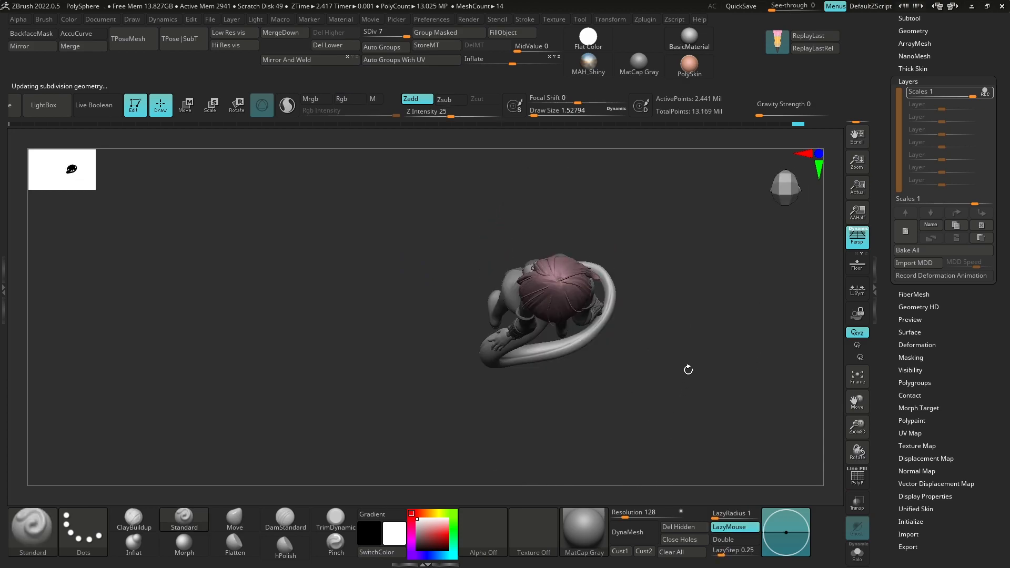
drag(689, 370, 623, 331)
key(w)
key(q)
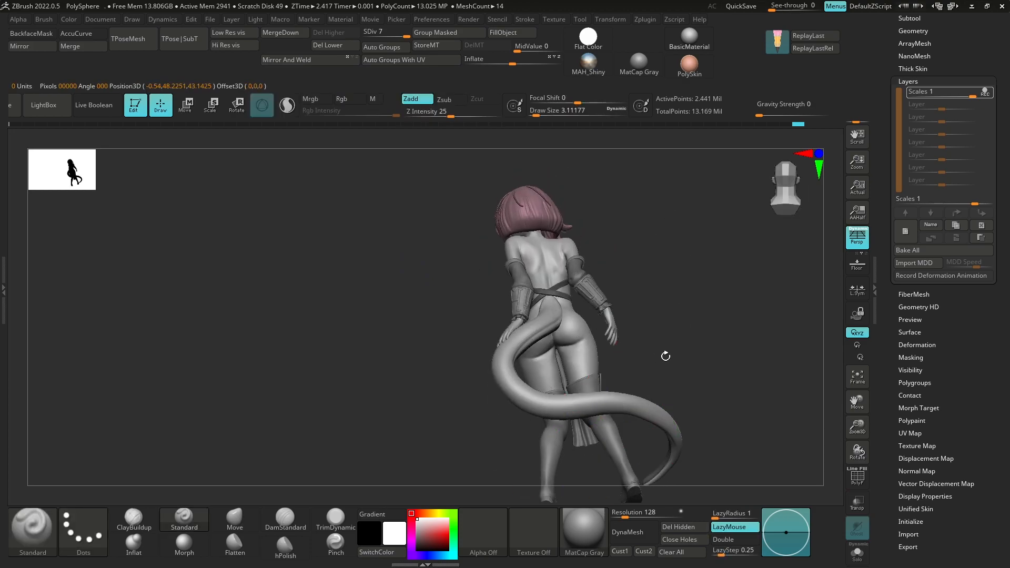
Isolate the tail in Solo mode and turn its polyframe display off again after checking the polygroups.
key(shift+f)
drag(665, 357, 667, 357)
click(55, 529)
key(ctrl)
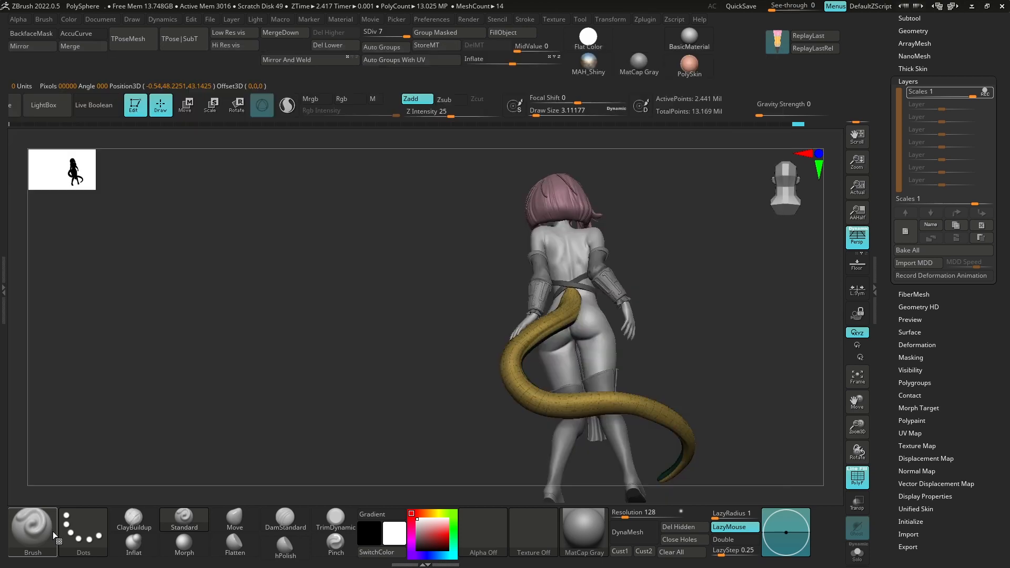
key(w)
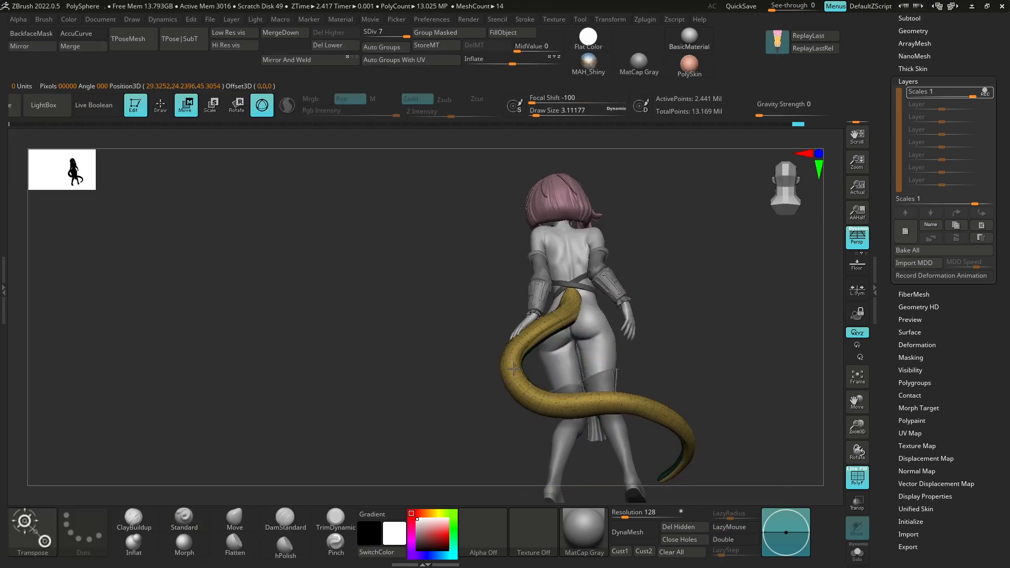
drag(654, 316, 611, 318)
key(alt+s)
alt+drag(774, 343, 710, 308)
mouse_move(711, 308)
mouse_down()
mouse_move(728, 330)
mouse_move(758, 334)
mouse_up()
key(shift+f)
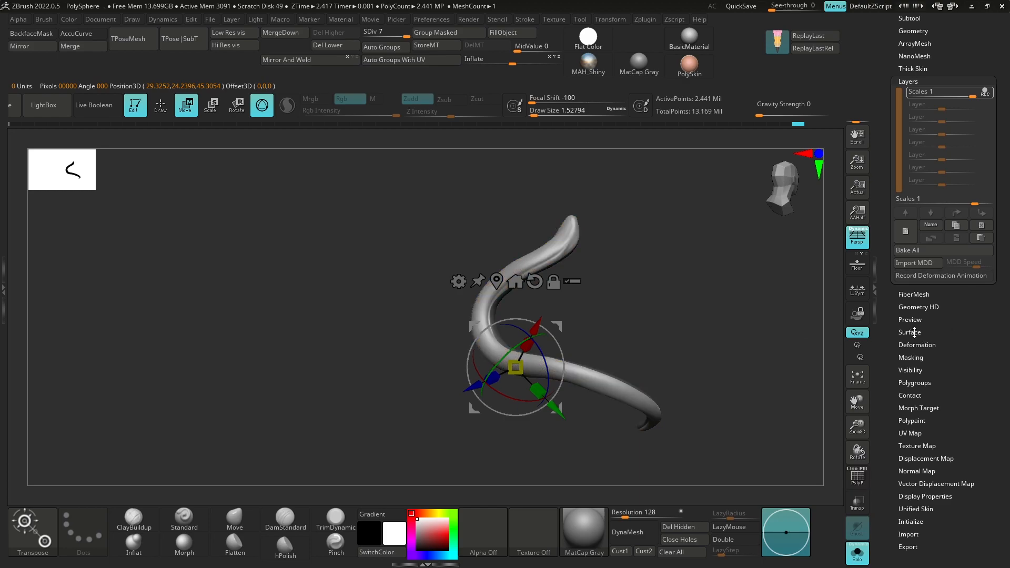
Open NoiseMaker for the tail's surface noise and view the curved tail in its preview.
click(929, 333)
drag(742, 292, 744, 328)
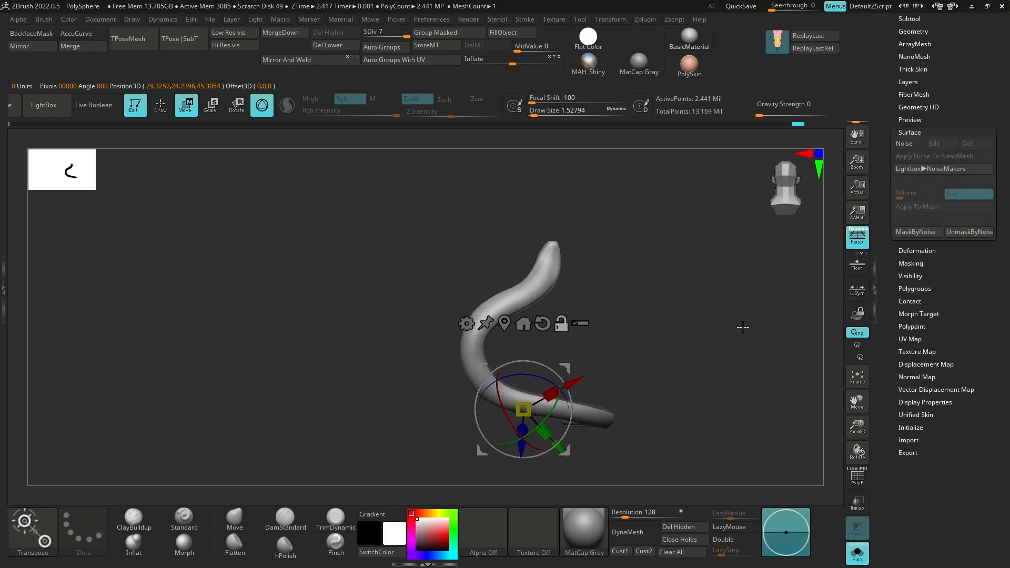
click(914, 147)
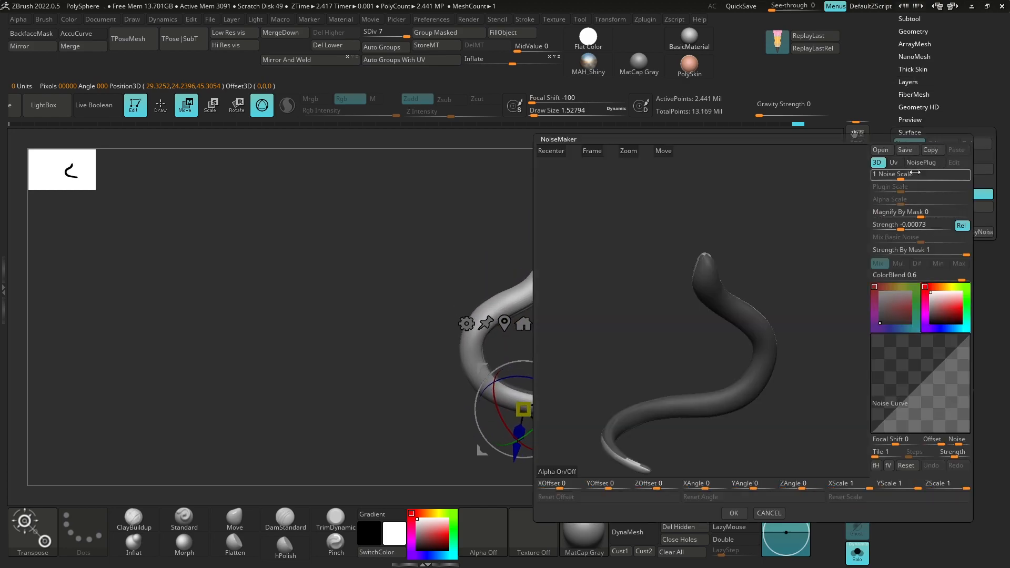
drag(754, 256, 724, 272)
drag(683, 243, 685, 269)
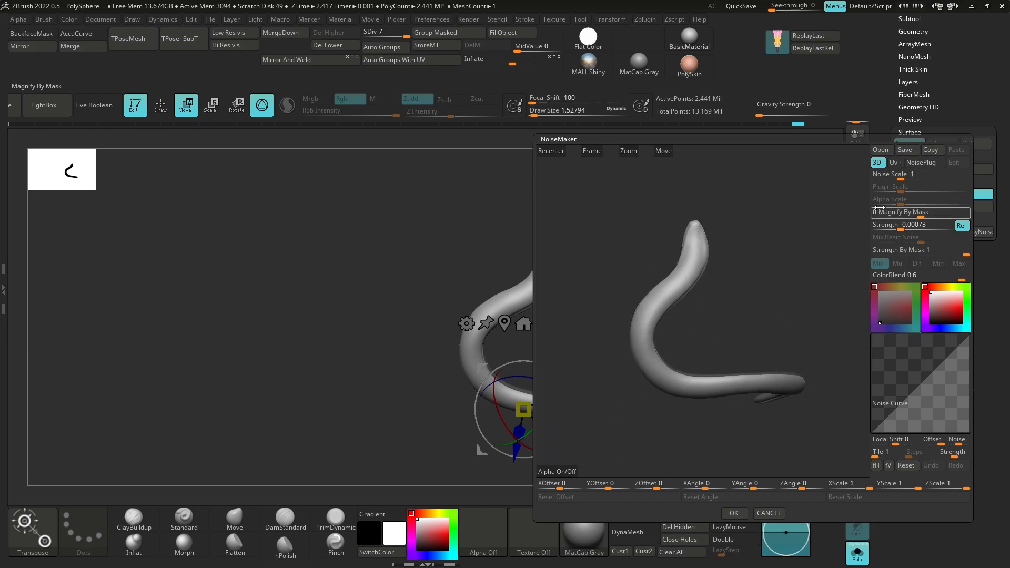
Load a dragon-scale image as the noise alpha, with strength -0.03187 and alpha scale 0.05524.
click(574, 472)
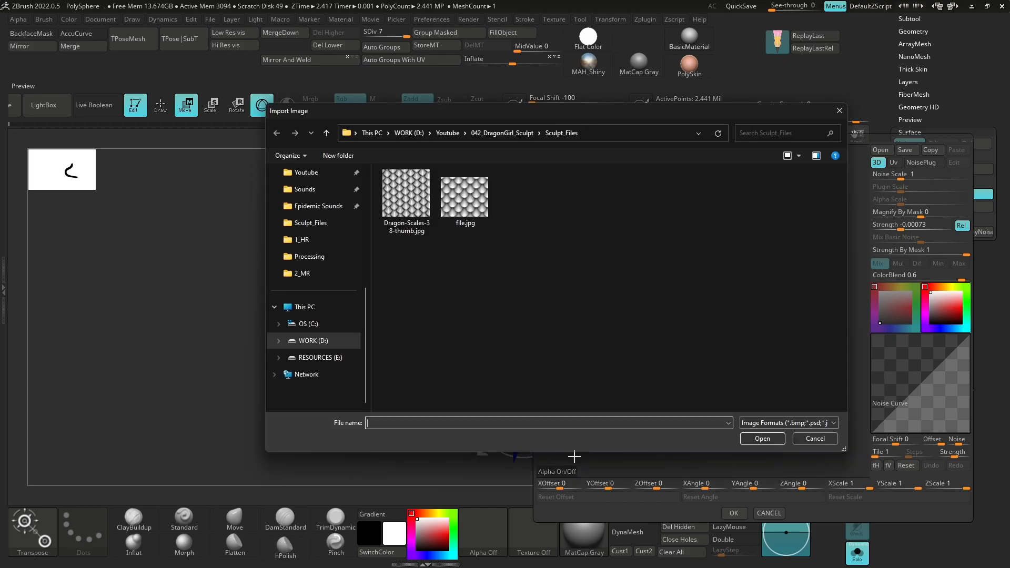
click(762, 438)
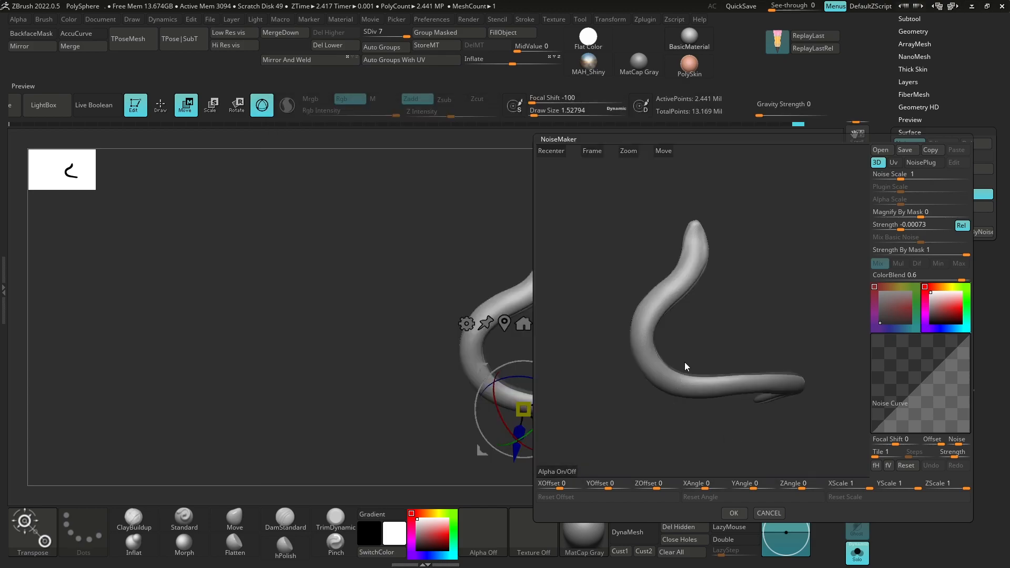
mouse_move(674, 282)
mouse_down()
mouse_move(739, 298)
mouse_move(690, 261)
mouse_move(712, 302)
mouse_move(658, 271)
mouse_move(647, 251)
mouse_move(674, 317)
mouse_move(684, 286)
mouse_up()
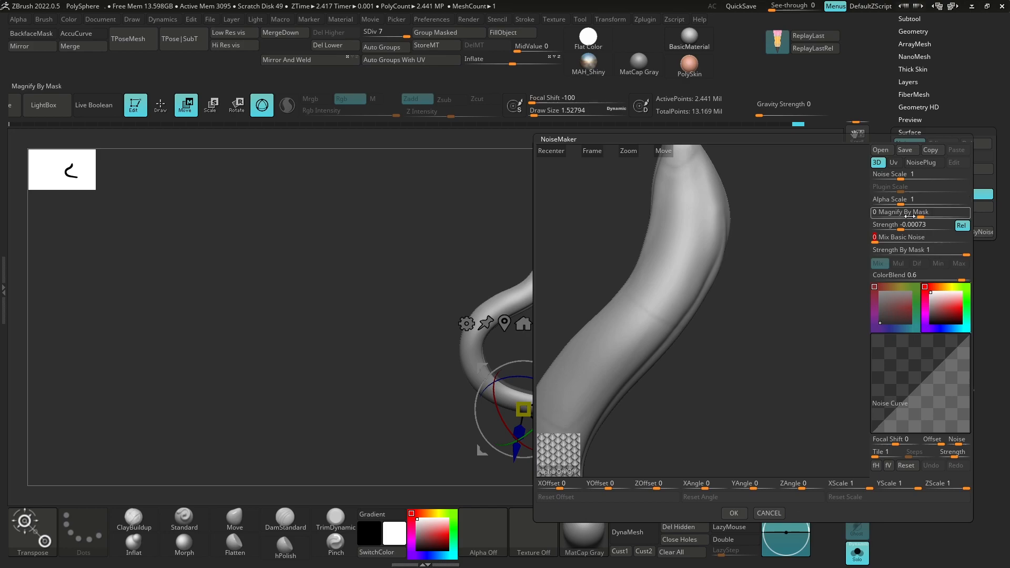
drag(895, 230, 889, 204)
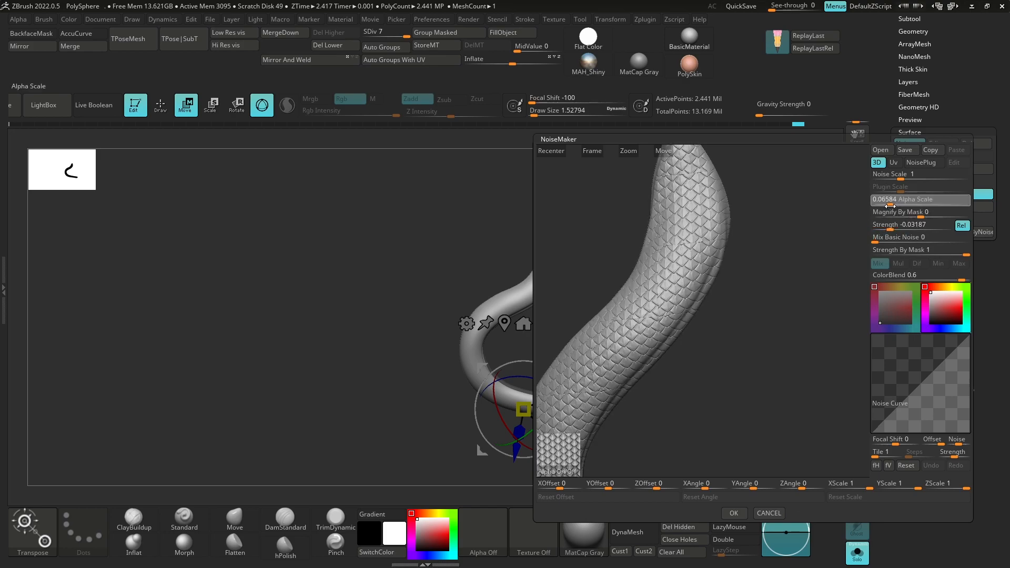
drag(715, 278, 846, 201)
Switch the noise projection to UV and replace the alpha with the other scale image.
click(895, 164)
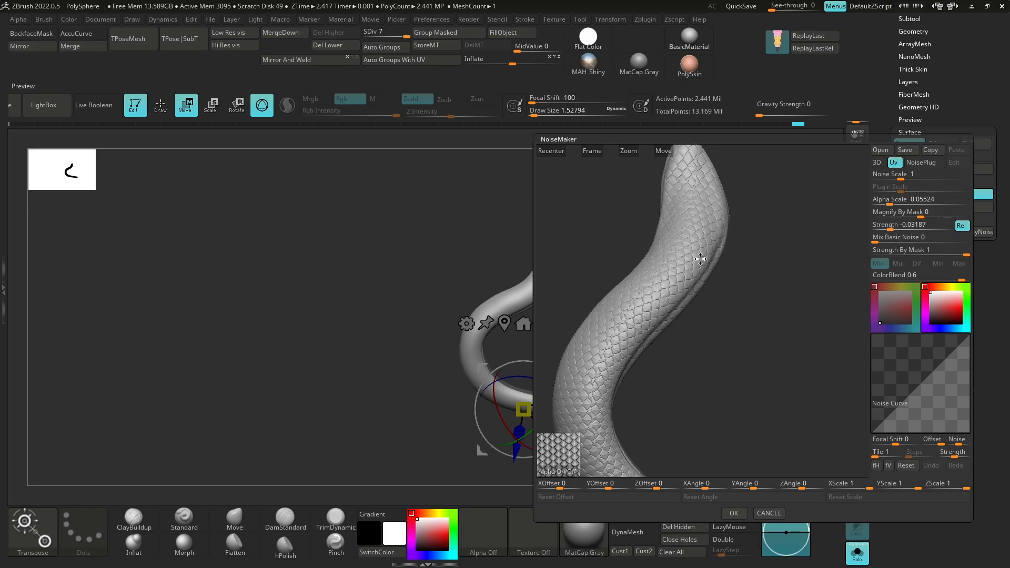
drag(674, 267, 590, 400)
click(557, 458)
click(556, 470)
Try a noise strength of -0.13222, an alpha scale of 0.078 and a focal shift of 40 on the tail.
click(881, 227)
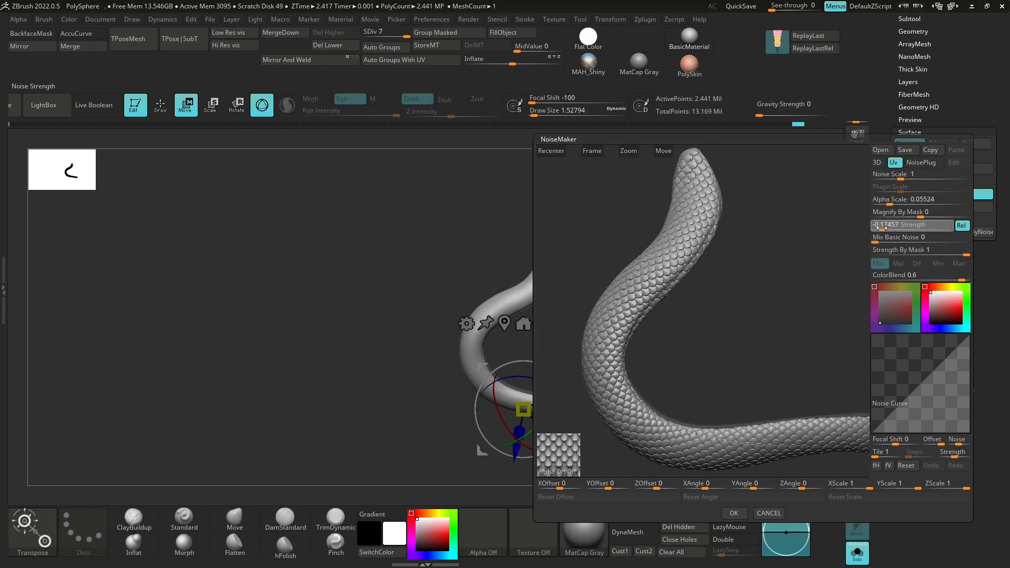
text(-0.13222)
key(Return)
drag(884, 202, 891, 203)
mouse_move(895, 444)
mouse_down()
mouse_move(882, 441)
mouse_move(912, 442)
mouse_up()
click(941, 443)
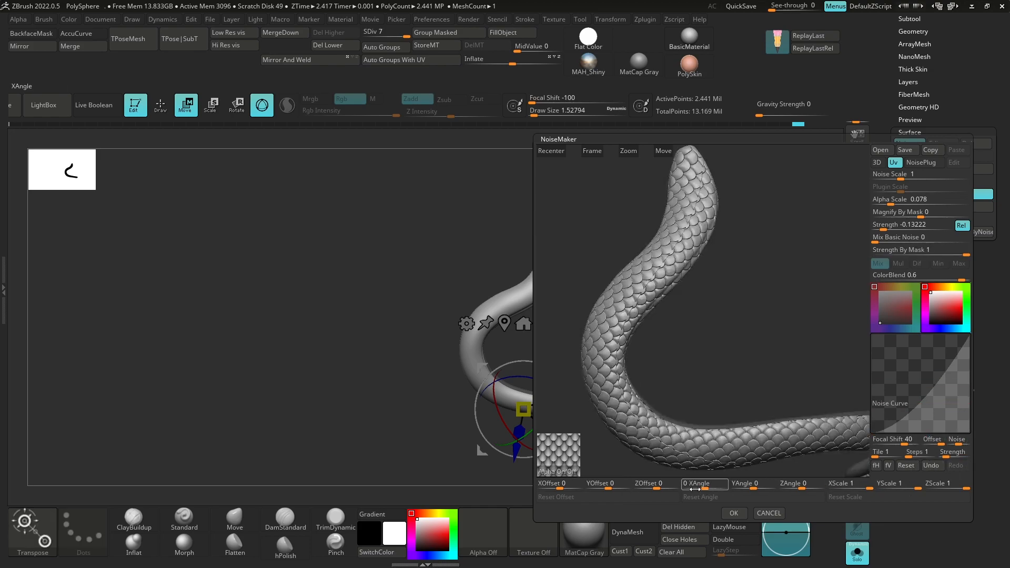
click(792, 503)
drag(755, 345, 741, 361)
Readjust the scale noise's strength and alpha scale, accept the settings and apply the noise to the tail's mesh.
click(907, 166)
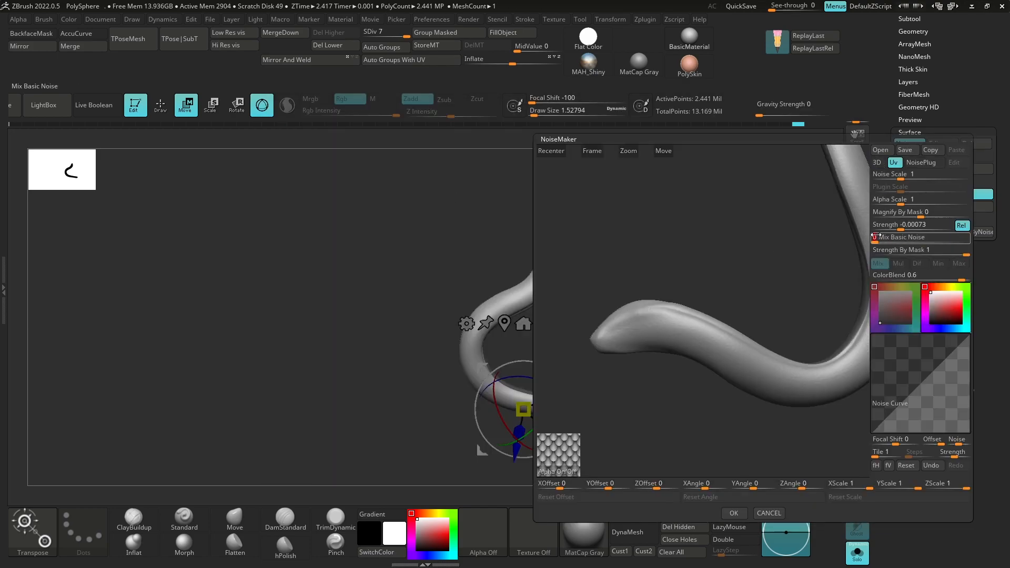
click(883, 228)
click(891, 202)
drag(747, 342, 737, 387)
click(734, 514)
alt+drag(705, 295, 737, 316)
click(944, 206)
drag(743, 278, 614, 249)
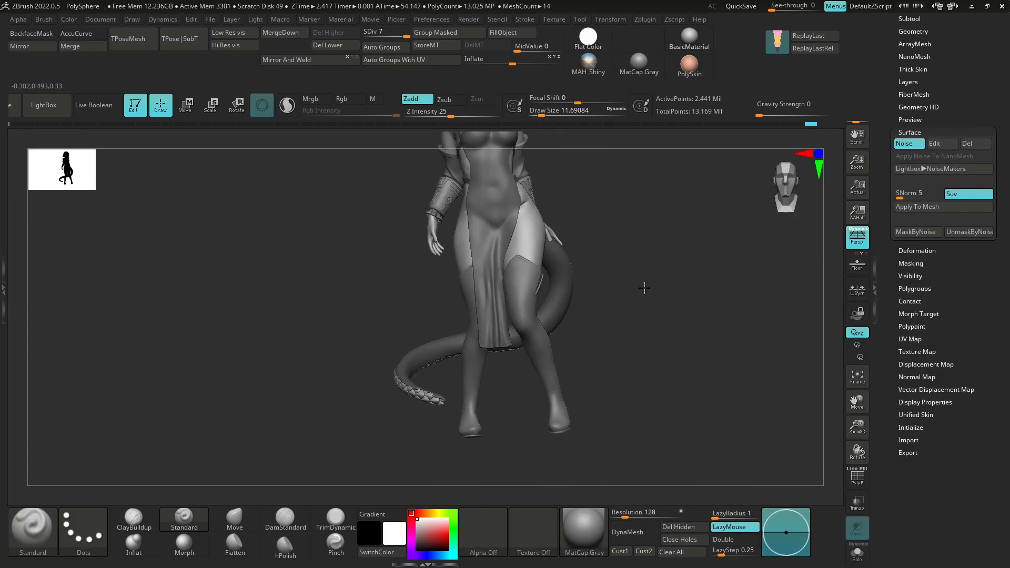
Smooth the tail's bare side next to the scales at subdivision level 4, and return to level 7.
drag(472, 304, 637, 346)
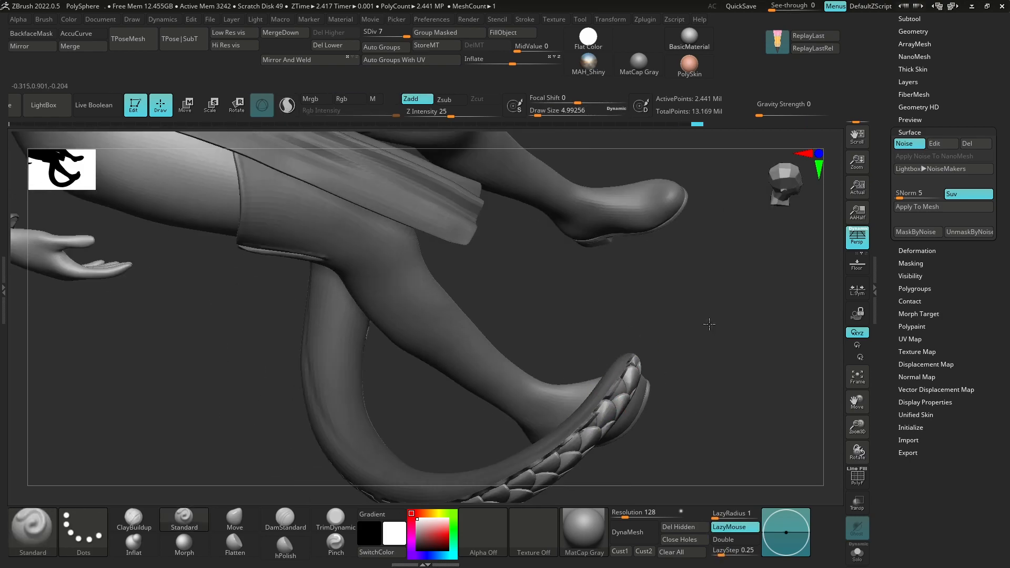
mouse_move(735, 326)
mouse_down()
mouse_move(735, 306)
mouse_move(717, 305)
mouse_move(733, 348)
mouse_up()
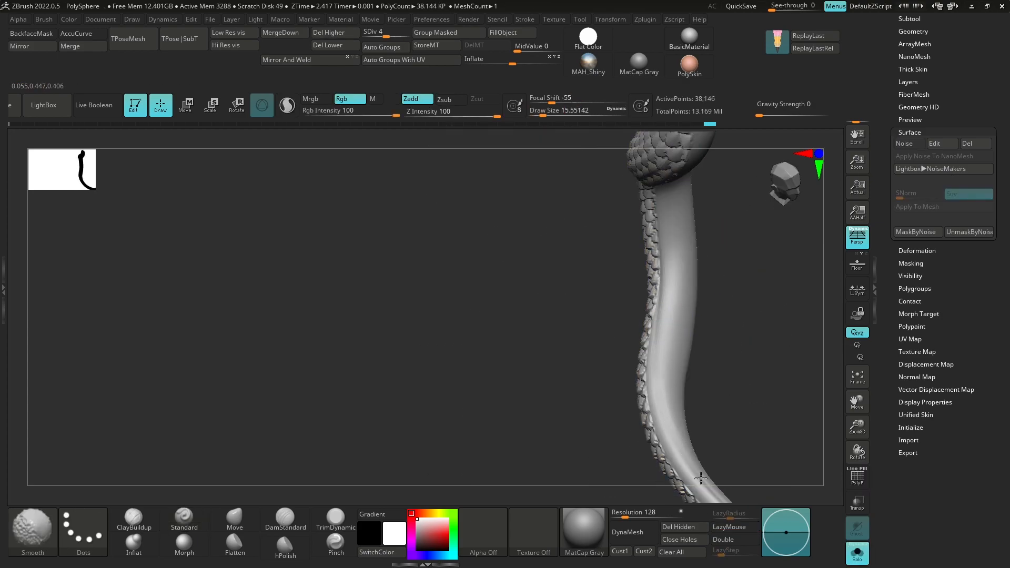
mouse_move(701, 478)
mouse_down()
mouse_move(658, 437)
mouse_move(705, 346)
mouse_move(676, 424)
mouse_up()
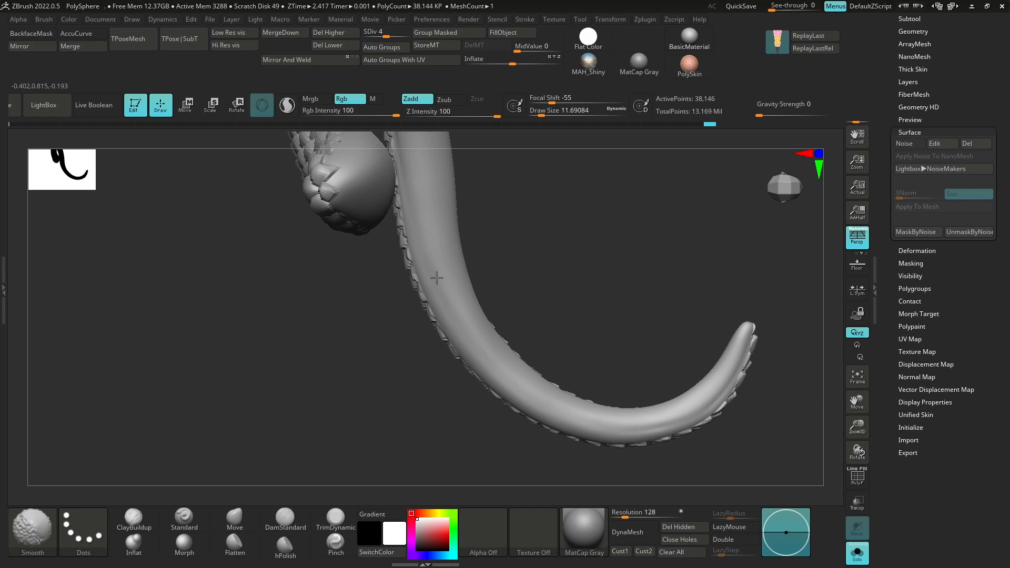
key(d)
key(d)
key(d)
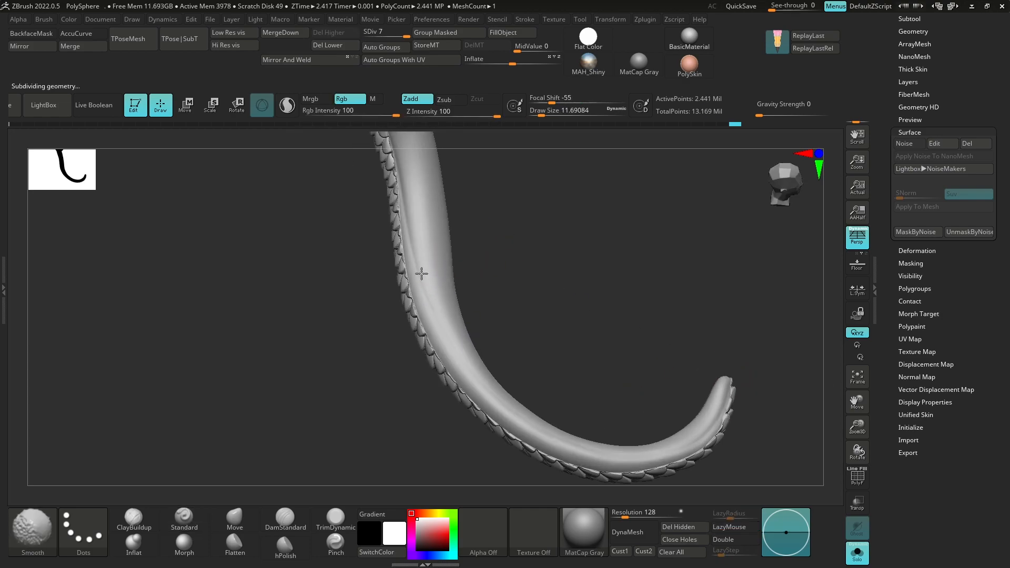
Reduce the Smooth brush size, smooth the tail's bare side at subdivision level 5, and return to level 7.
key([)
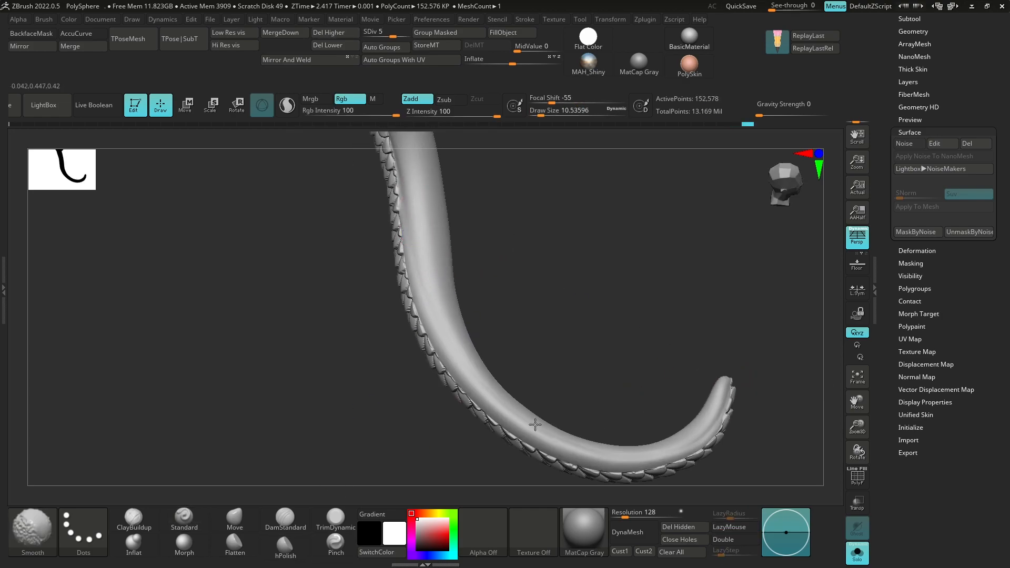
right_drag(543, 431, 676, 333)
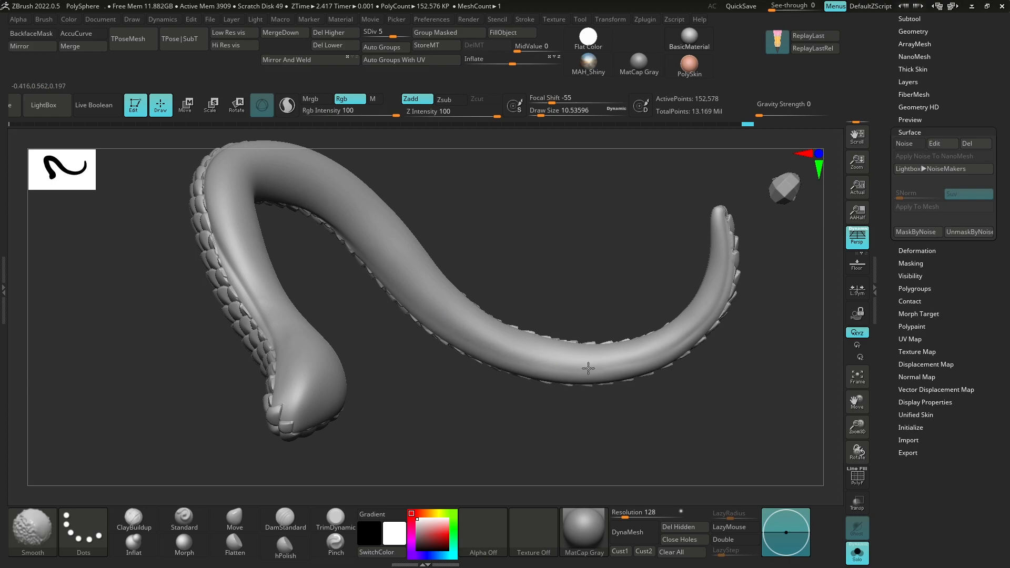
key(d)
key(d)
Refine the bare side along the scale border with hPolish, and smooth it at subdivision level 6 around the tail's thick end.
right_drag(474, 340, 416, 300)
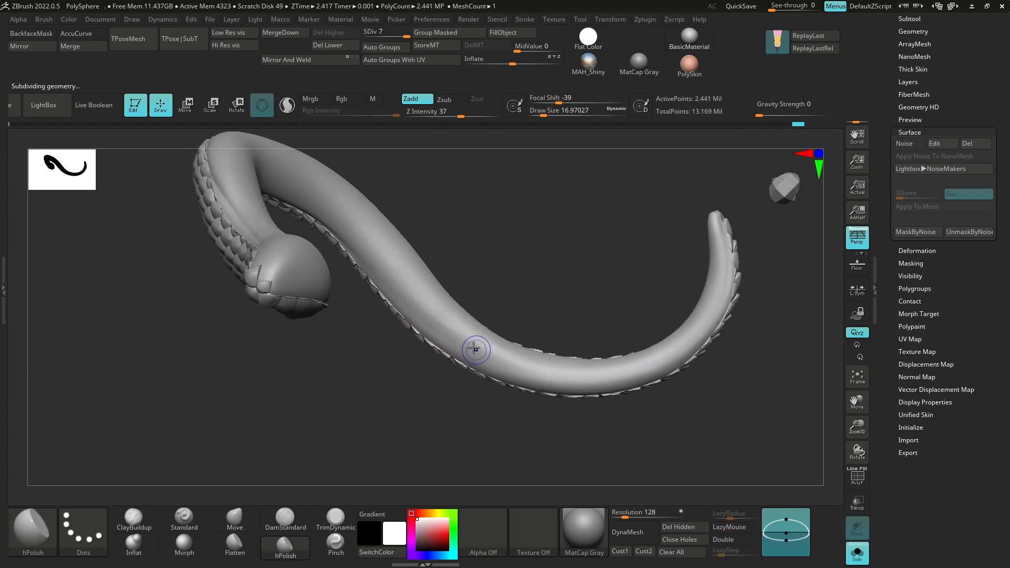
right_drag(647, 362, 662, 256)
key(shift+d)
mouse_move(592, 316)
right_down()
mouse_move(521, 464)
mouse_move(527, 421)
mouse_move(500, 368)
mouse_move(442, 318)
mouse_move(577, 311)
mouse_move(464, 335)
right_up()
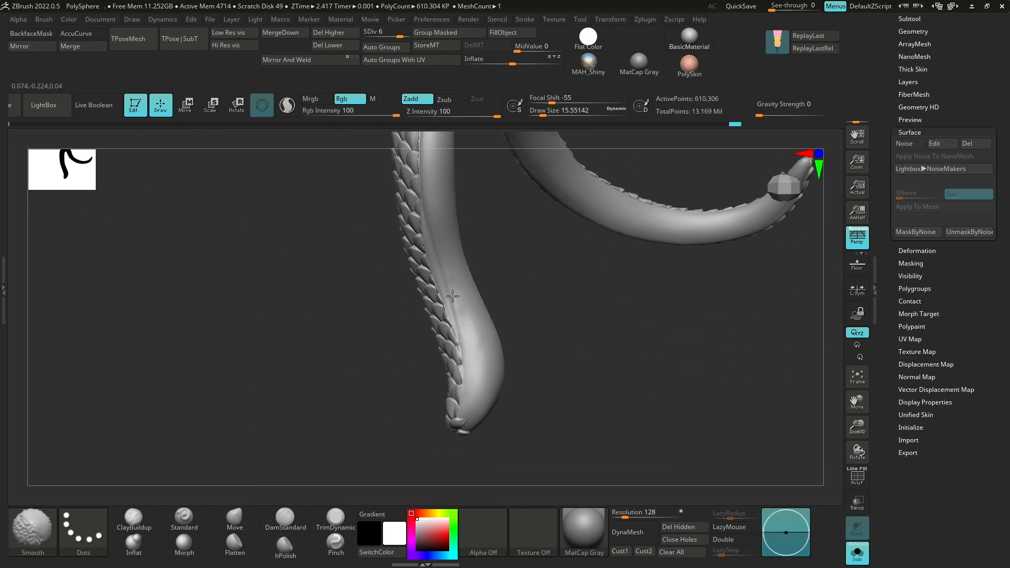
right_drag(456, 284, 464, 393)
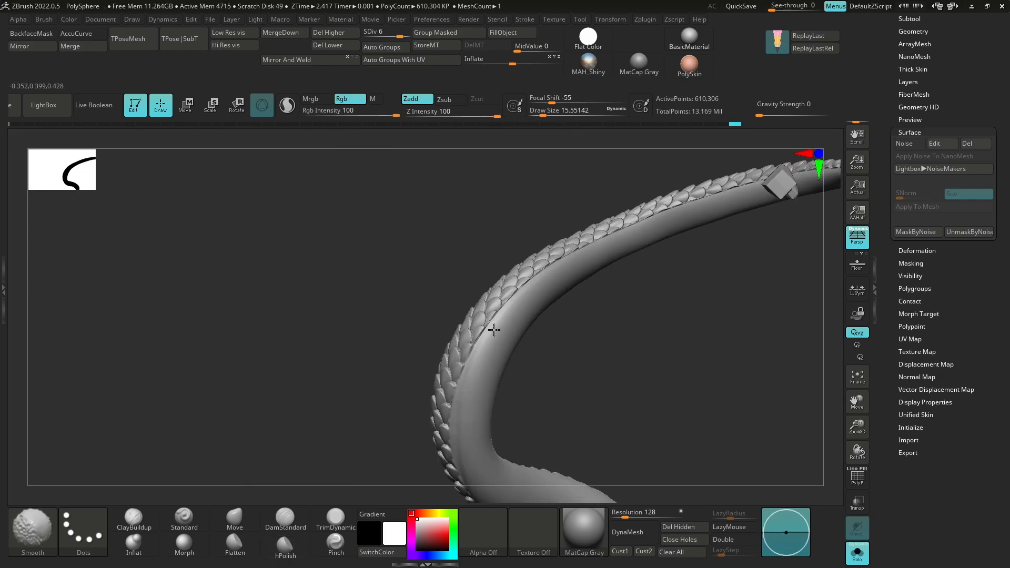
right_drag(593, 242, 625, 371)
right_drag(722, 363, 589, 363)
Try the Standard brush with a chevron alpha and a LazyStep of about 1.58 on the tail's bare side.
click(185, 518)
click(490, 530)
click(407, 284)
drag(498, 252, 601, 261)
key(ctrl+z)
right_drag(724, 300, 747, 321)
click(732, 514)
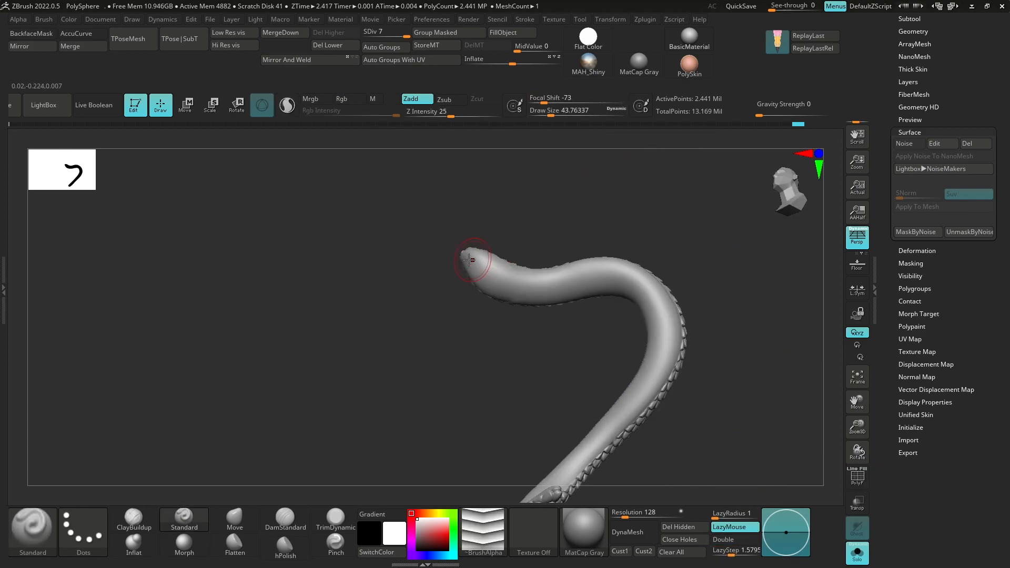
click(476, 257)
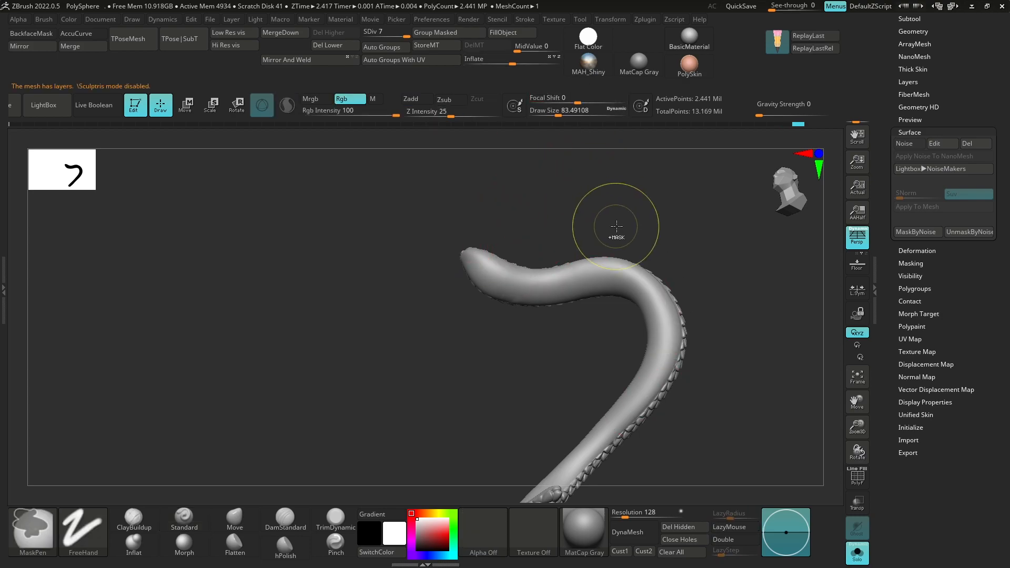
alt+drag(616, 230, 607, 187)
Try the ChiselCreature brush's Neck shape on the tail's bare side, undo it and look through the LightBox brushes.
key(b)
click(545, 205)
click(37, 531)
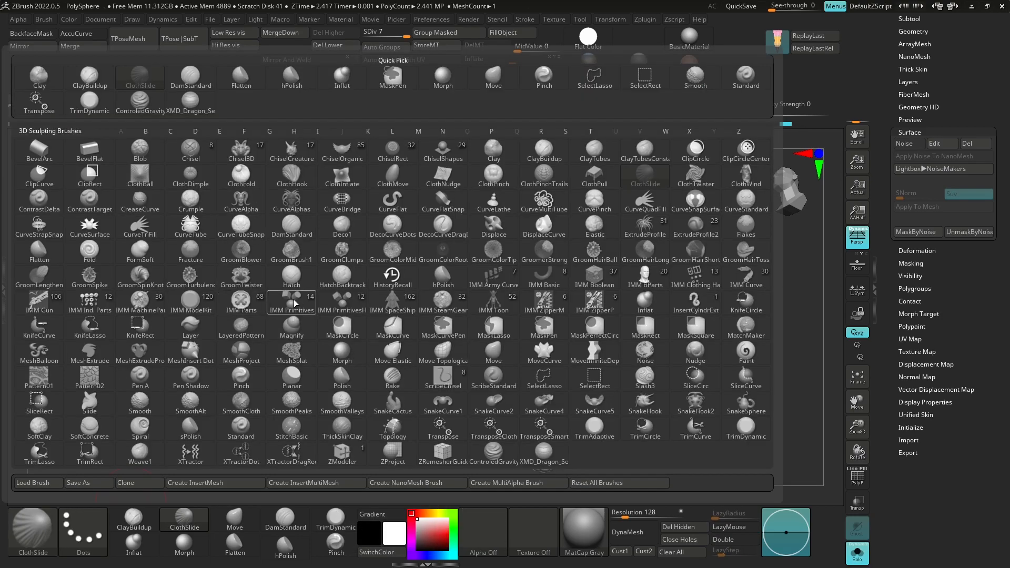
click(594, 303)
click(37, 531)
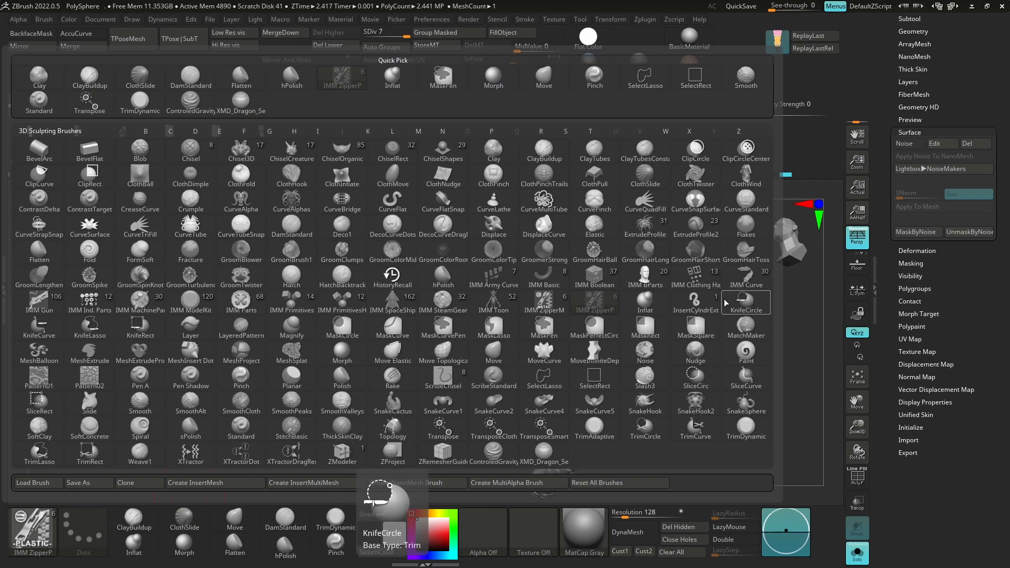
click(293, 152)
click(678, 141)
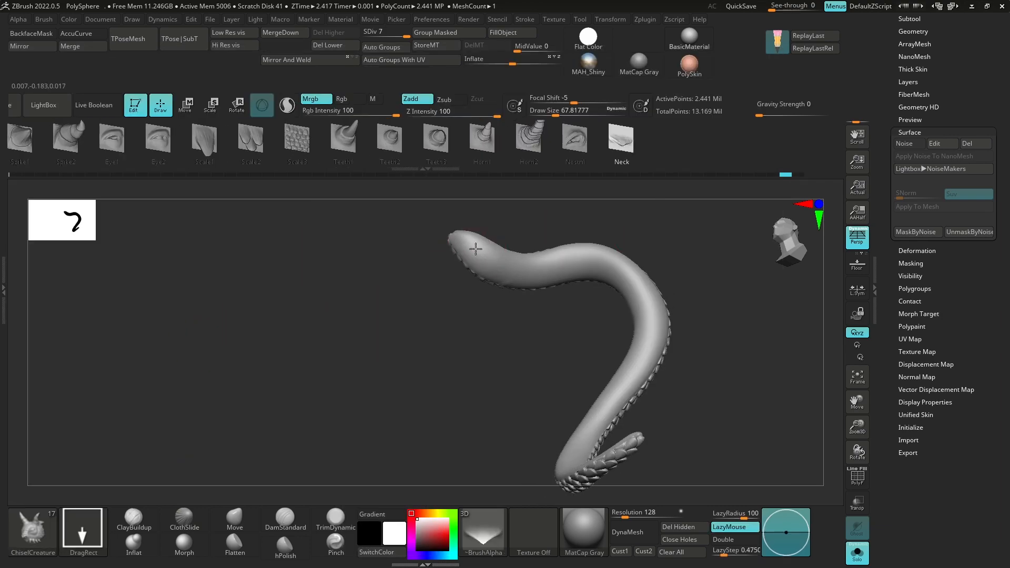
drag(510, 276, 527, 305)
mouse_move(542, 342)
mouse_down()
mouse_move(564, 366)
mouse_move(638, 278)
mouse_move(501, 311)
mouse_move(653, 295)
mouse_move(564, 290)
mouse_up()
key(ctrl+z)
key(comma)
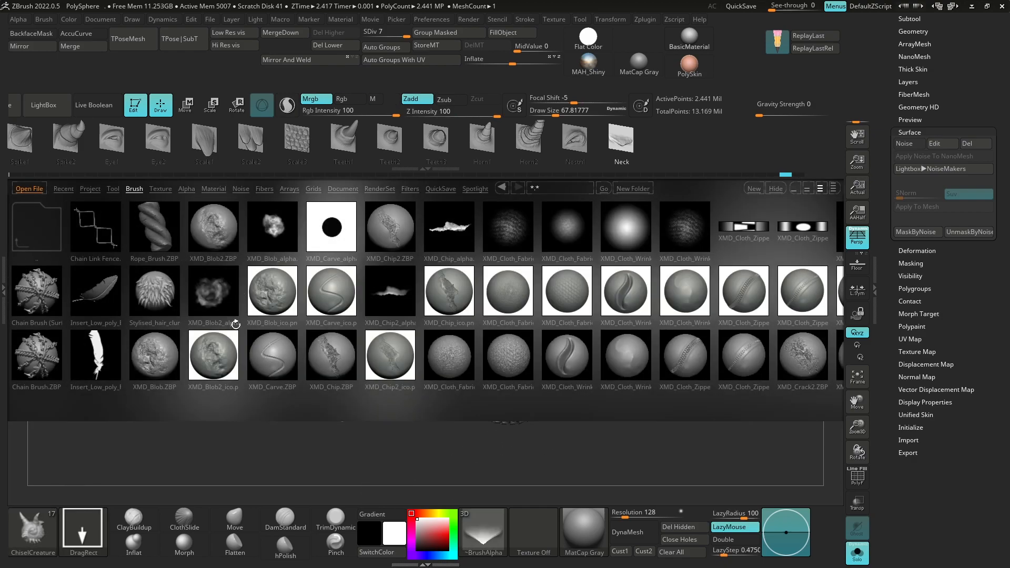
click(48, 106)
Try repeated chevron-alpha strokes down the tail's bare side with the Standard brush and adjusted stroke spacing, undoing each one.
click(134, 519)
click(32, 531)
click(474, 379)
click(484, 531)
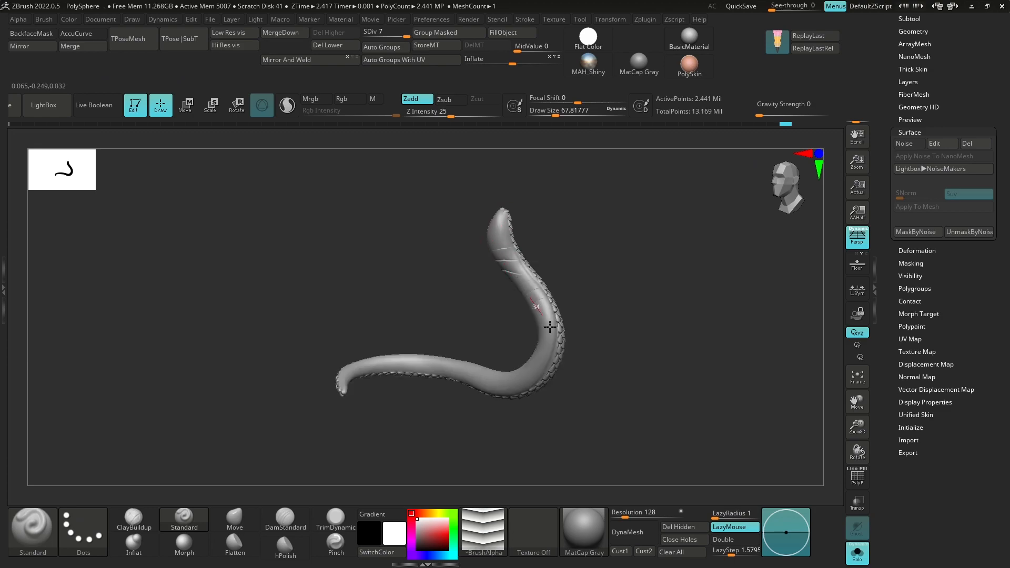
drag(600, 295, 631, 347)
click(728, 553)
drag(492, 223, 542, 350)
key(ctrl+z)
mouse_move(621, 315)
mouse_down()
mouse_move(632, 363)
mouse_move(626, 300)
mouse_move(627, 337)
mouse_up()
key(ctrl+z)
mouse_move(492, 221)
mouse_down()
mouse_move(546, 420)
mouse_move(526, 429)
mouse_up()
mouse_move(631, 327)
mouse_down()
mouse_move(584, 337)
mouse_move(535, 409)
mouse_move(621, 316)
mouse_move(631, 321)
mouse_move(621, 316)
mouse_up()
key(ctrl+z)
Try the MagicFolds brush on the tail's bare underside and set its Z Intensity to 30.
key(s)
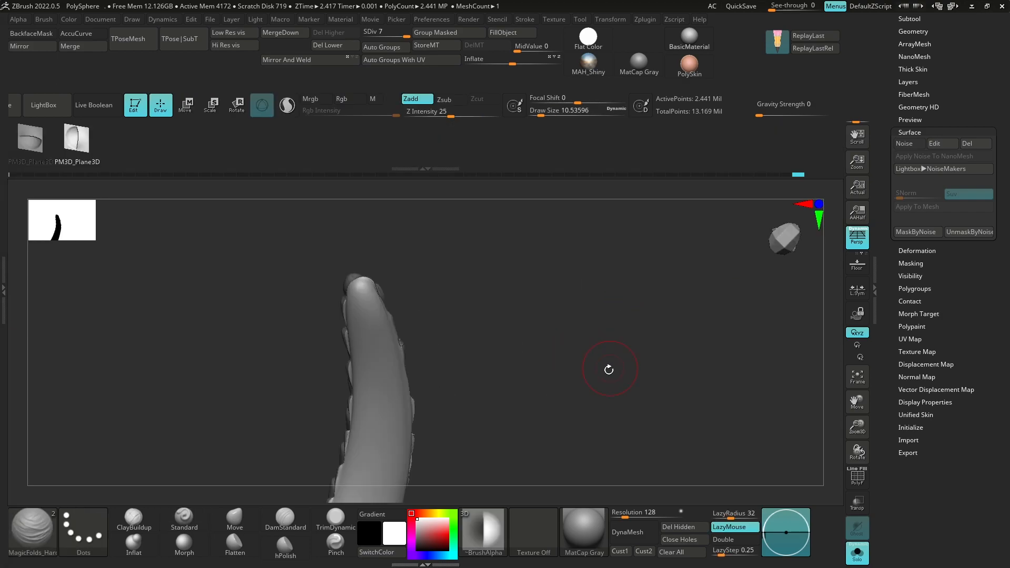
mouse_move(609, 370)
mouse_down()
mouse_move(598, 336)
mouse_move(478, 316)
mouse_move(577, 273)
mouse_move(555, 187)
mouse_move(469, 253)
mouse_move(640, 387)
mouse_up()
mouse_move(370, 339)
mouse_down()
mouse_move(397, 280)
mouse_move(387, 306)
mouse_move(476, 282)
mouse_move(303, 419)
mouse_up()
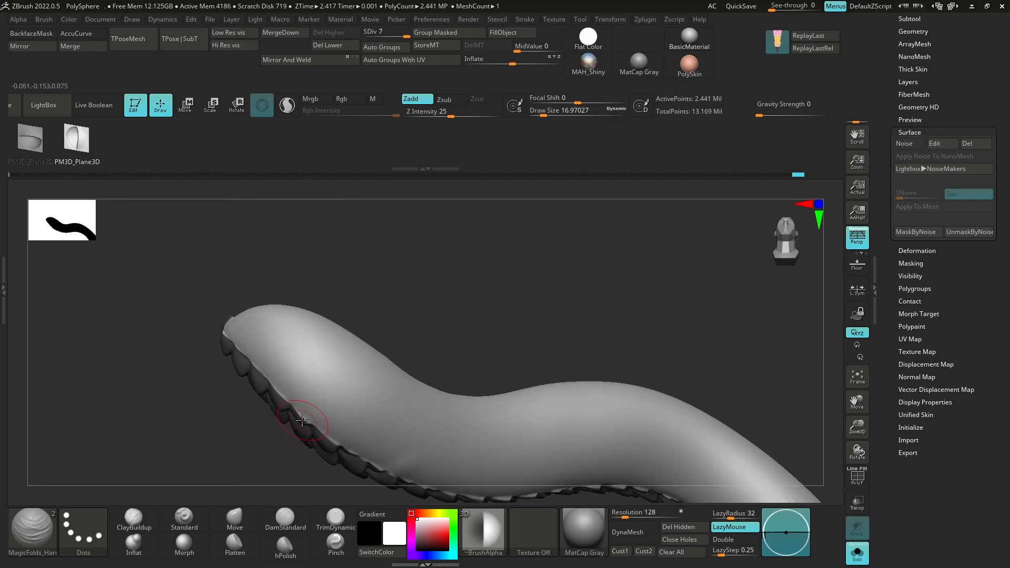
mouse_move(434, 295)
mouse_down()
mouse_move(451, 285)
mouse_move(406, 305)
mouse_up()
key(space)
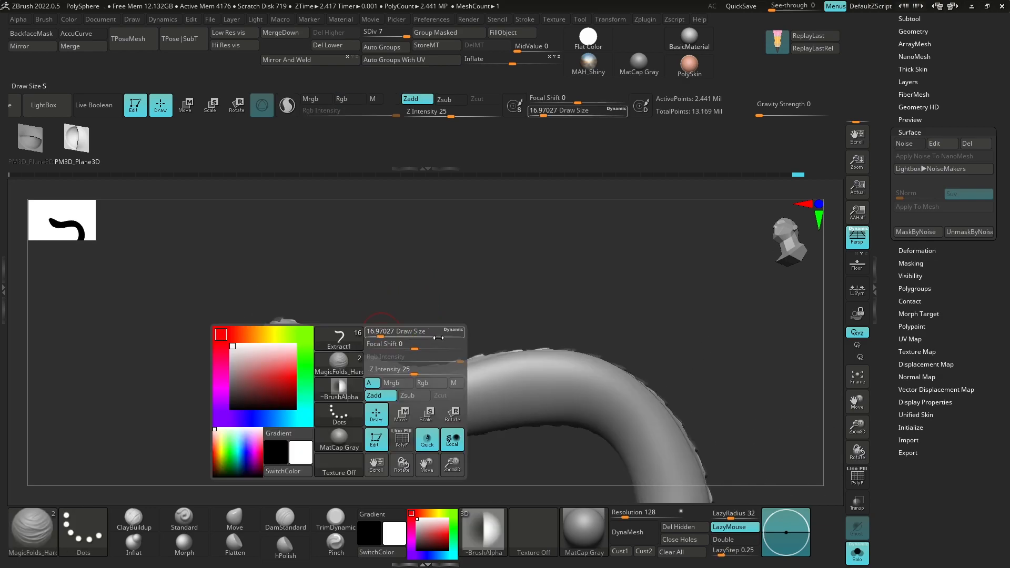
drag(415, 372, 420, 372)
Test a MagicFolds stroke at the tail's thick end and set the draw size to about 33.
drag(413, 296, 408, 300)
key(s)
drag(296, 384, 299, 384)
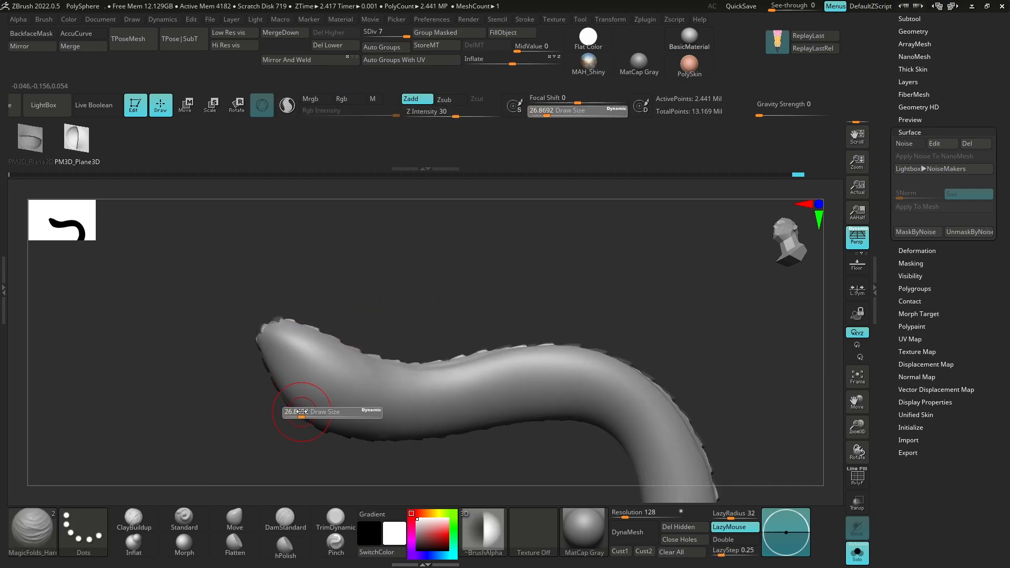
drag(388, 318, 309, 380)
key(s)
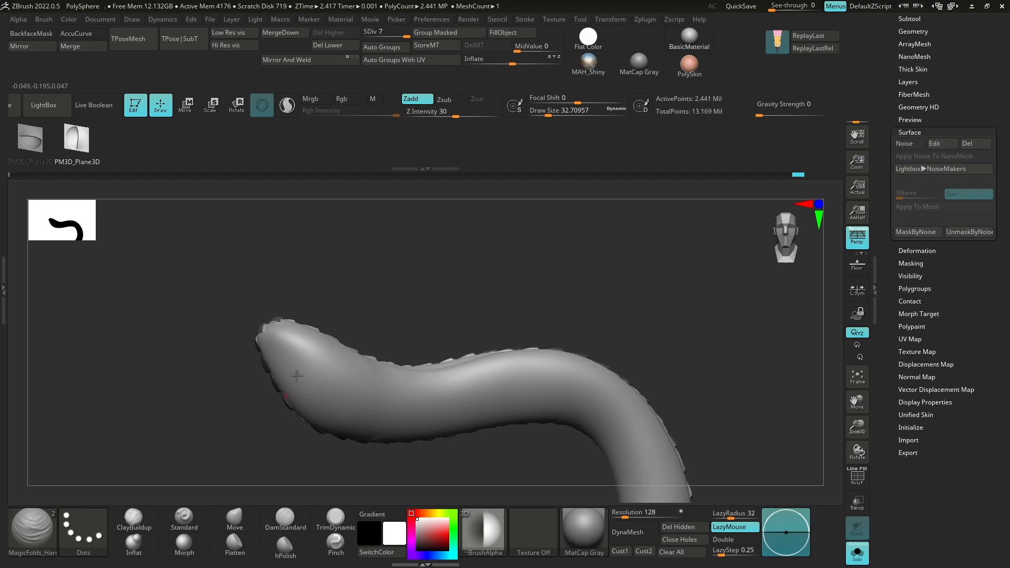
Sculpt a row of evenly spaced folds across the bare underside, starting from the tail's thick end.
drag(396, 343, 347, 399)
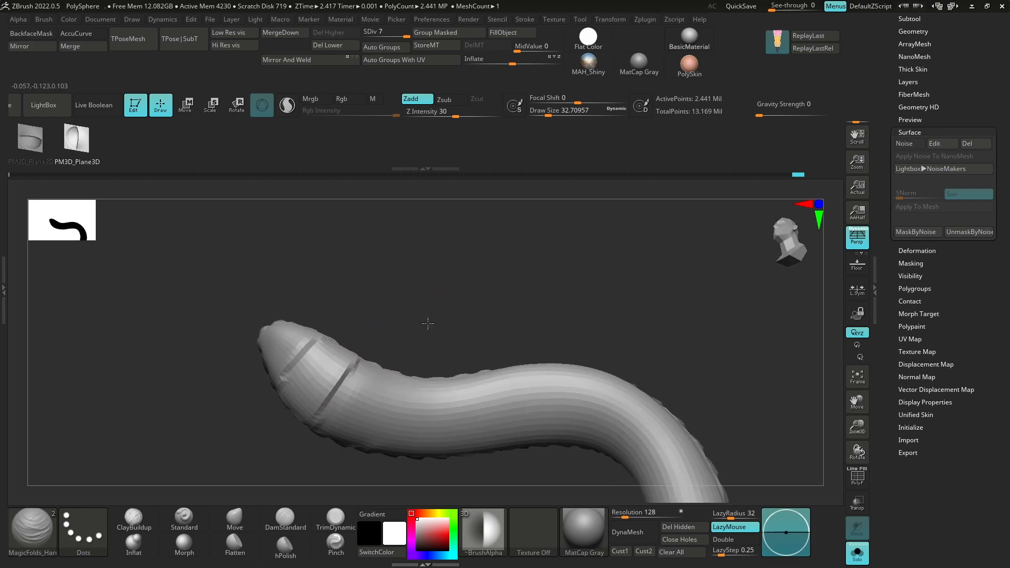
drag(431, 330, 386, 363)
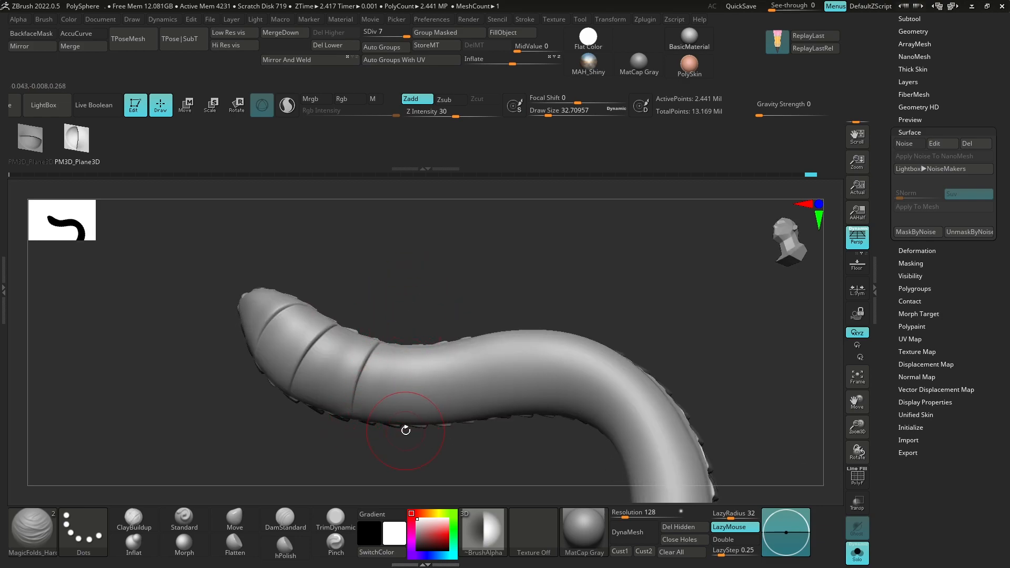
drag(458, 303, 413, 399)
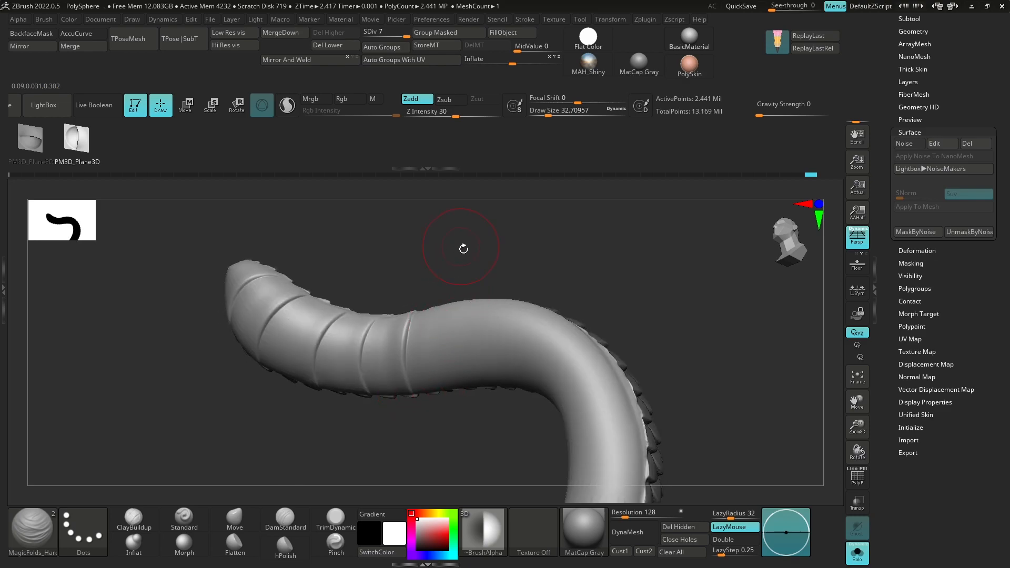
drag(462, 247, 478, 354)
mouse_move(430, 393)
mouse_down()
mouse_move(442, 253)
mouse_move(417, 391)
mouse_up()
mouse_move(505, 226)
mouse_down()
mouse_move(500, 255)
mouse_move(559, 246)
mouse_move(516, 345)
mouse_up()
Continue the MagicFolds cross folds along the underside through the tail's large bend.
mouse_move(649, 332)
mouse_down()
mouse_move(668, 253)
mouse_move(512, 306)
mouse_up()
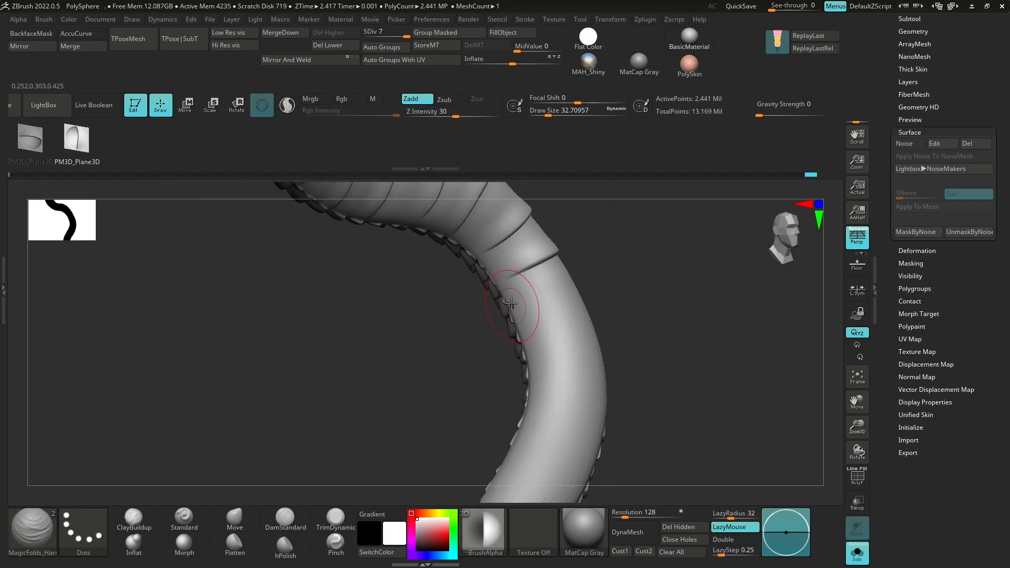
mouse_move(726, 318)
mouse_down()
mouse_move(683, 300)
mouse_move(514, 330)
mouse_up()
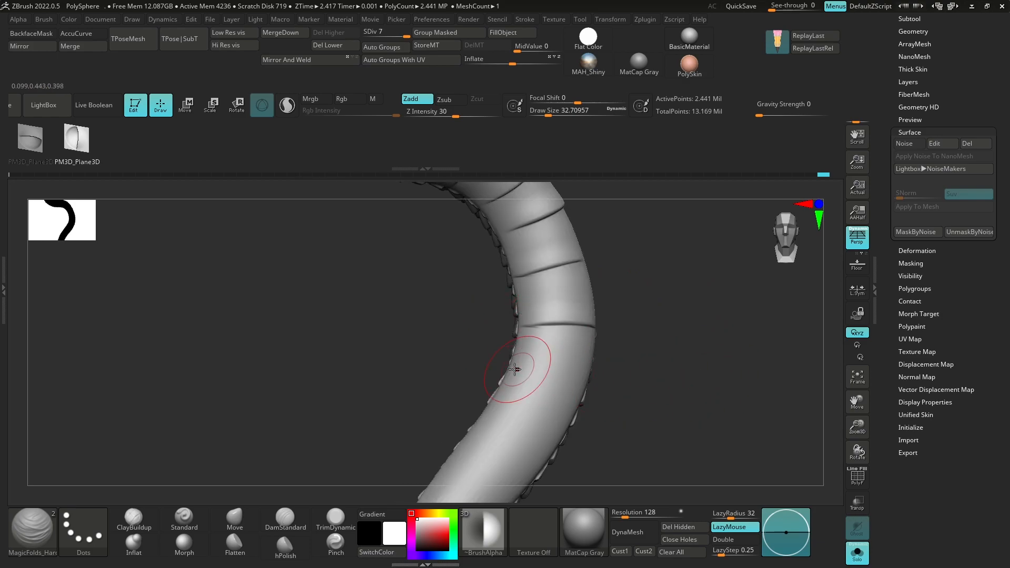
drag(520, 371, 574, 391)
alt+drag(651, 385, 646, 306)
drag(488, 341, 549, 390)
alt+drag(627, 424, 577, 357)
drag(458, 335, 505, 374)
mouse_move(568, 423)
alt+mouse_down()
mouse_move(570, 354)
mouse_move(531, 356)
alt+mouse_up()
Adjust the MagicFolds draw size and extend the cross folds along the tail's narrowing end.
key(s)
mouse_move(396, 393)
mouse_down()
mouse_move(507, 304)
mouse_move(548, 320)
mouse_move(405, 338)
mouse_move(570, 270)
mouse_move(506, 327)
mouse_move(576, 353)
mouse_move(578, 317)
mouse_up()
drag(512, 391, 513, 391)
mouse_move(625, 349)
mouse_down()
mouse_move(604, 387)
mouse_move(645, 349)
mouse_move(609, 405)
mouse_up()
alt+drag(709, 354, 560, 250)
mouse_move(622, 329)
mouse_down()
mouse_move(639, 282)
mouse_move(678, 324)
mouse_move(702, 315)
mouse_move(768, 377)
mouse_move(707, 341)
mouse_move(706, 372)
mouse_move(721, 384)
mouse_move(579, 379)
mouse_move(780, 368)
mouse_move(544, 275)
mouse_move(572, 300)
mouse_up()
Switch to the Move brush with a draw size of about 16 and bring the whole character back into view.
key(ctrl+shift+s)
click(237, 519)
key(s)
alt+drag(592, 301, 590, 317)
Append a Sphere3D as a new subtool, select it and DynaMesh it at resolution 128.
drag(961, 99, 922, 180)
click(921, 182)
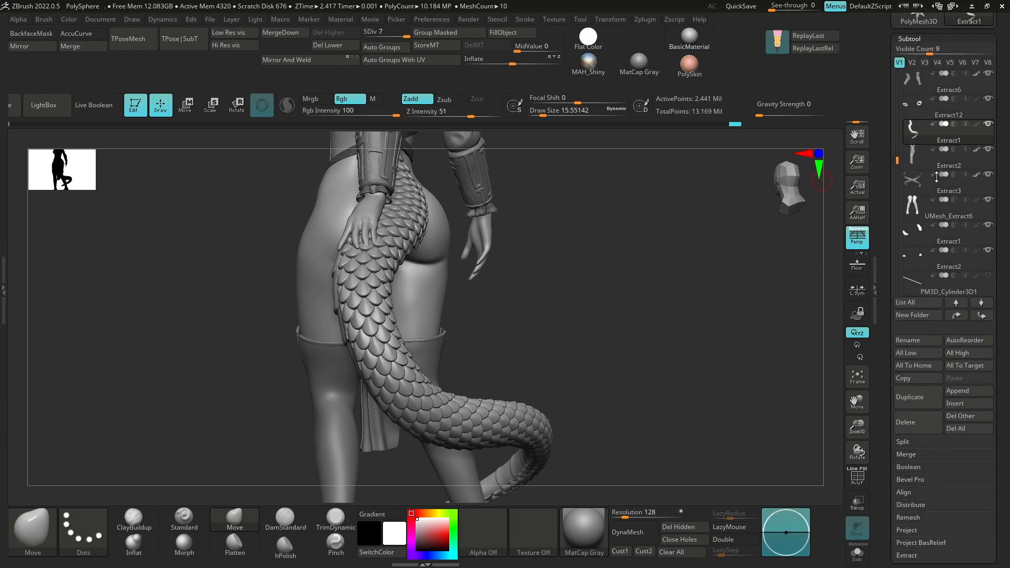
click(968, 391)
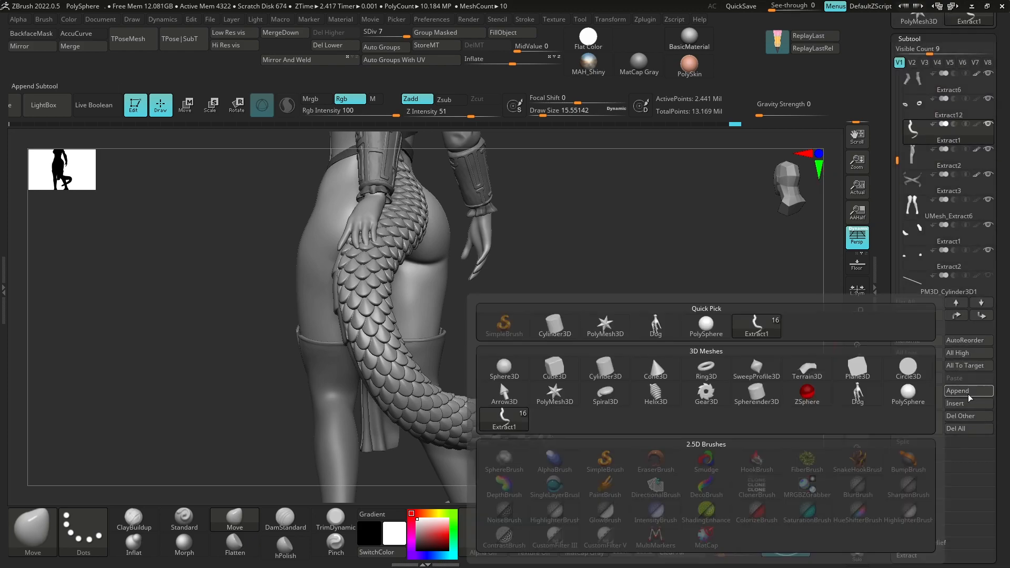
click(503, 370)
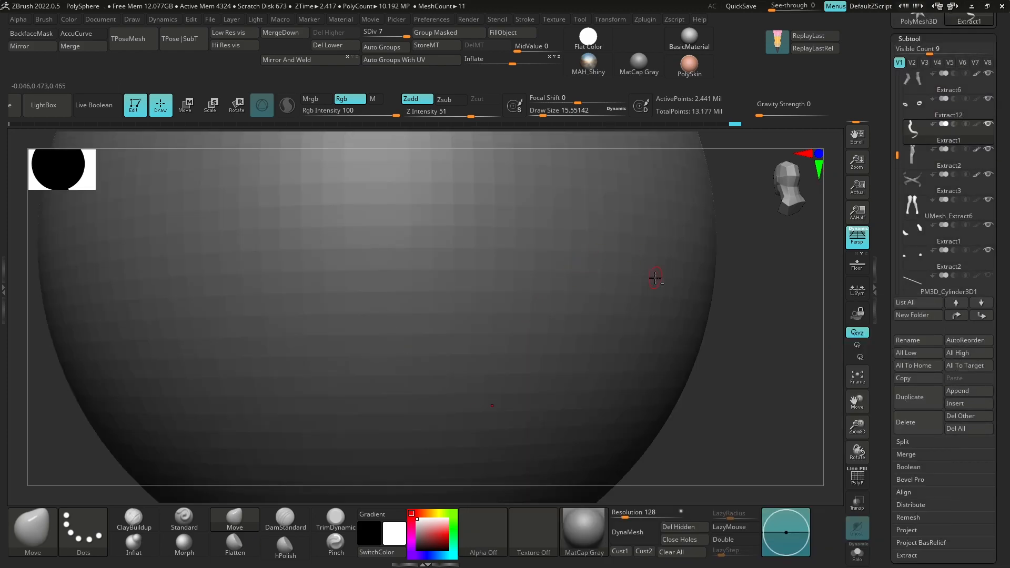
key(f)
key(shift+f)
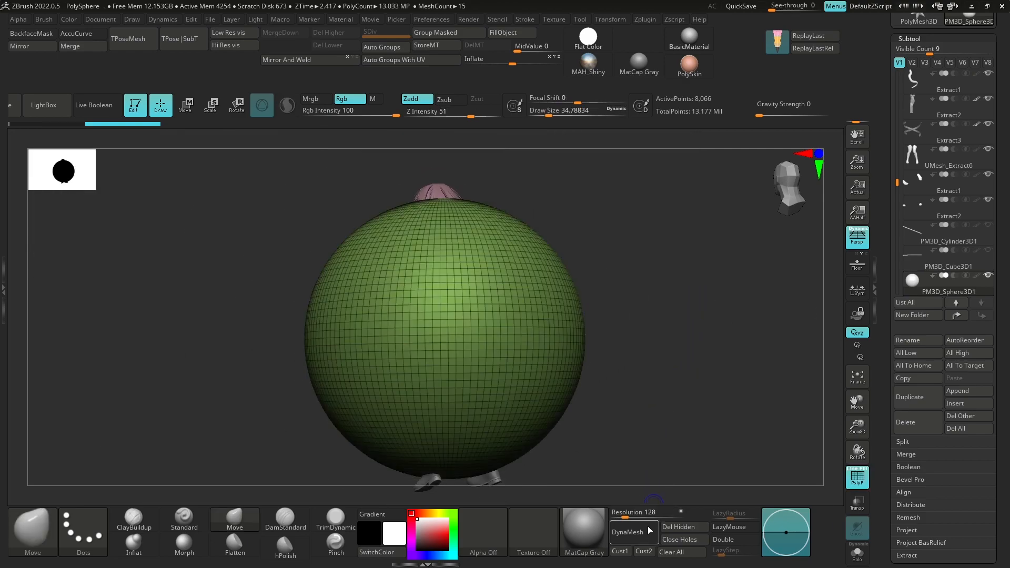
click(648, 532)
key(shift+f)
Isolate the sphere and scale it down along its axes into a narrow upright ellipsoid.
key(s)
mouse_move(637, 333)
mouse_down()
mouse_move(670, 333)
mouse_move(654, 309)
mouse_move(709, 248)
mouse_move(686, 225)
mouse_up()
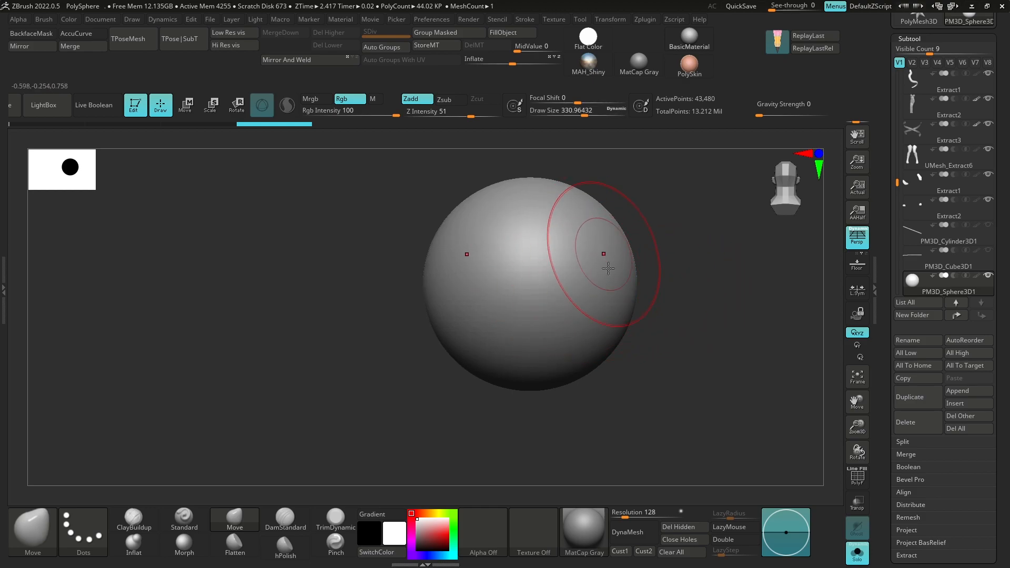
drag(667, 284, 663, 311)
key(e)
drag(571, 286, 529, 287)
drag(539, 251, 541, 265)
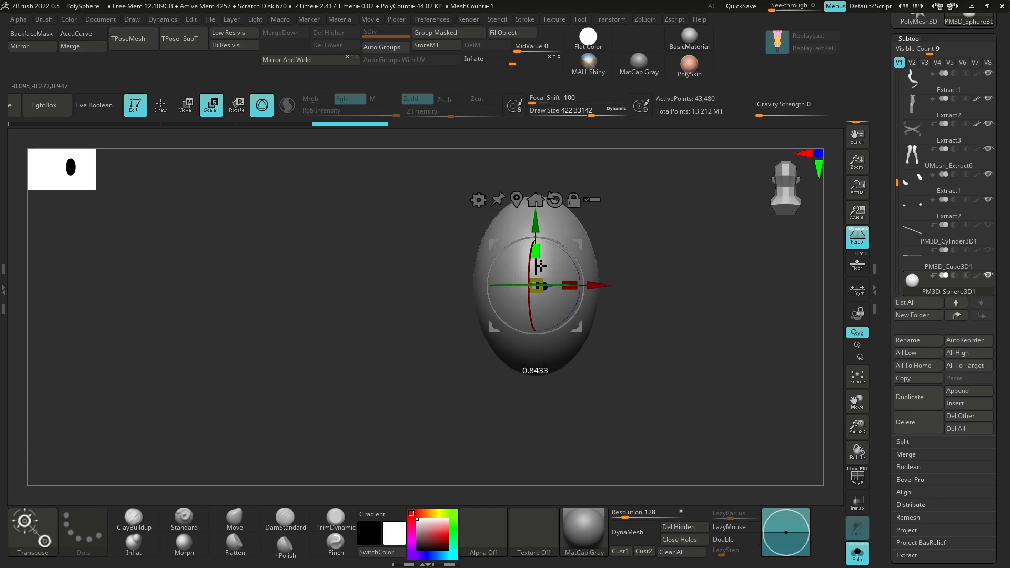
drag(645, 240, 441, 319)
drag(534, 251, 542, 209)
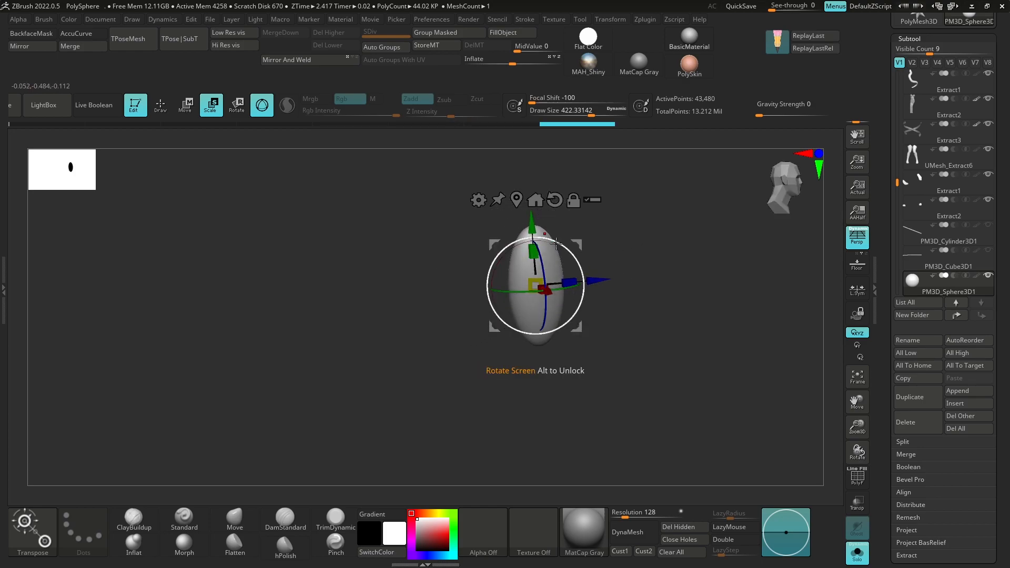
Tilt the ellipsoid in side view and bend its middle into a curved bean shape with the Move brush.
key(q)
key(b)
key(s)
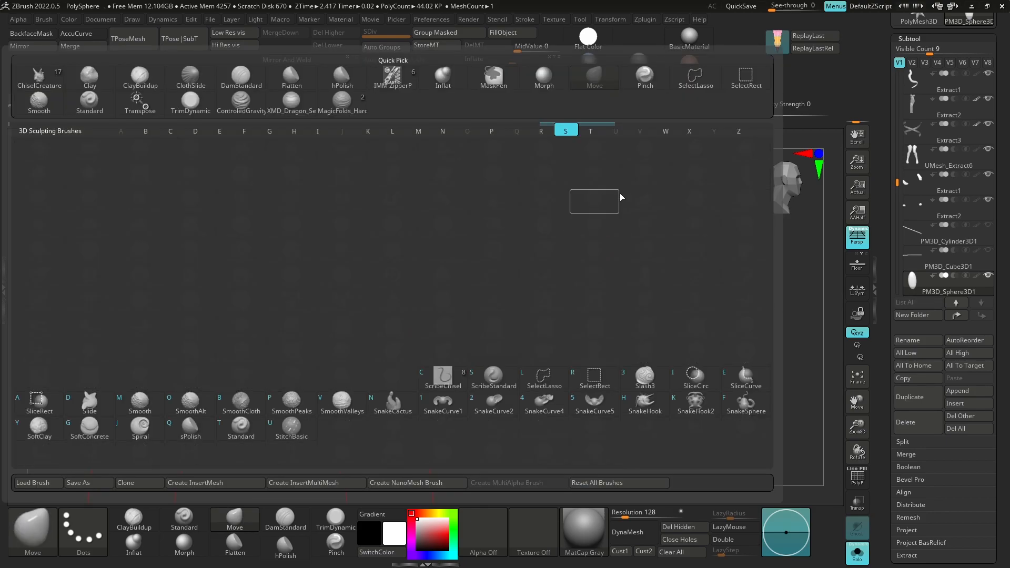
key(Escape)
drag(548, 228, 594, 234)
key(s)
drag(588, 247, 580, 247)
drag(555, 296, 523, 300)
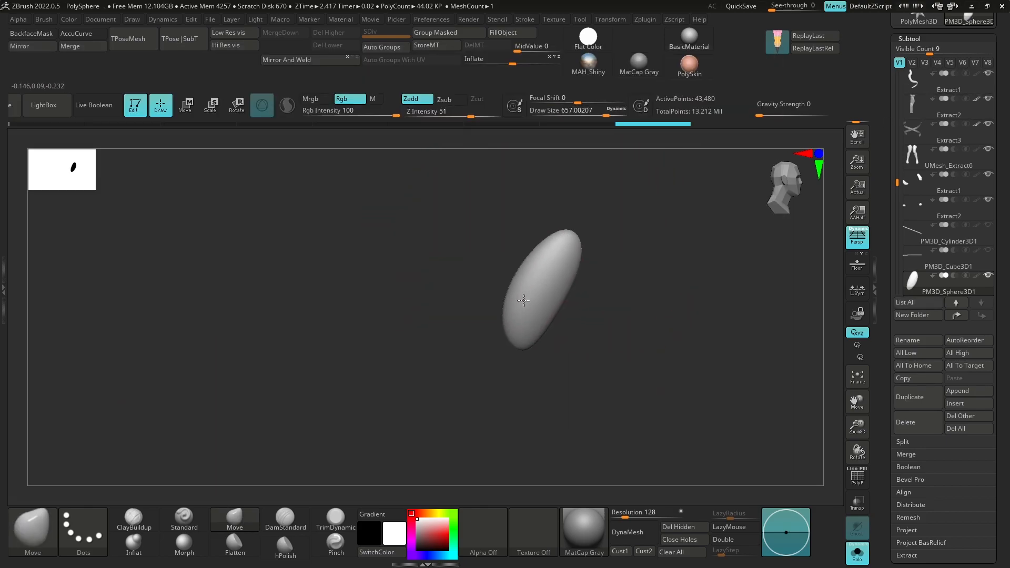
drag(516, 319, 500, 318)
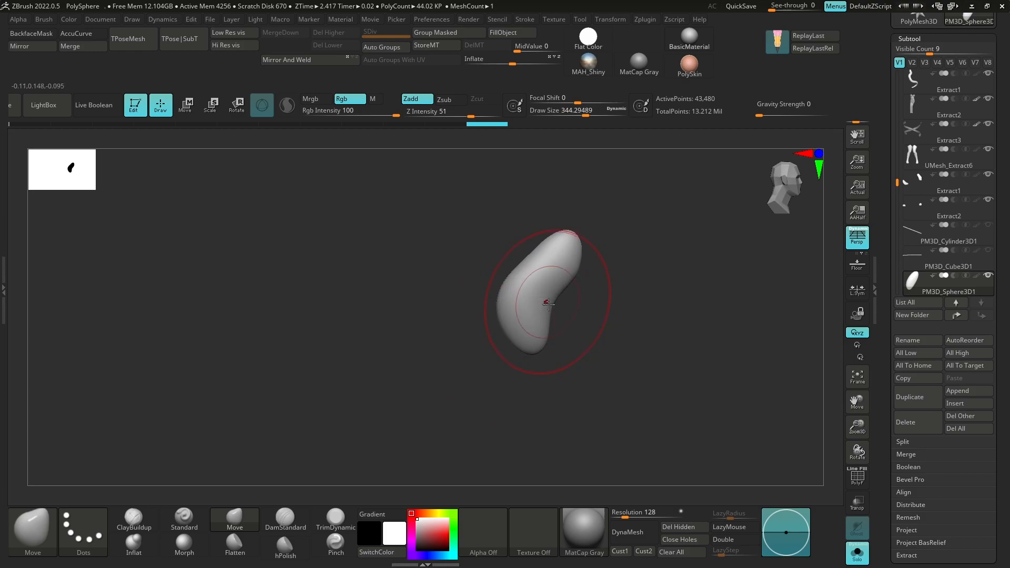
Stretch the shape's upper end outward and pull a second thin prong upward with the Move brush.
key(bracketright)
drag(577, 237, 592, 234)
key(s)
drag(608, 232, 605, 232)
key(s)
drag(512, 282, 513, 173)
Reshape the second prong's base, smooth the prong shorter and DynaMesh the form at resolution 128.
key(s)
drag(535, 260, 544, 260)
drag(536, 253, 514, 273)
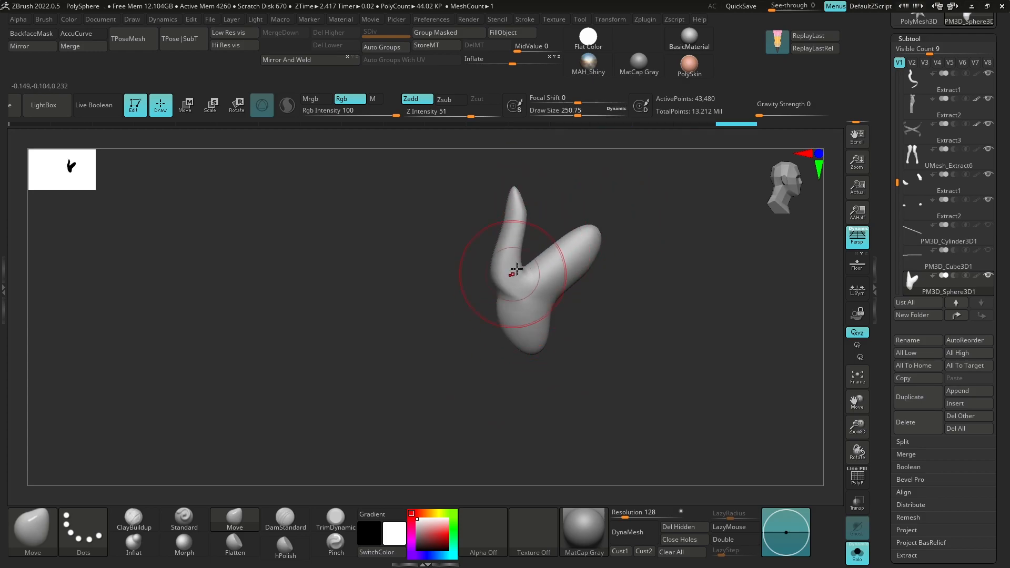
mouse_move(512, 210)
shift+mouse_down()
mouse_move(514, 281)
mouse_move(512, 250)
shift+mouse_up()
click(634, 532)
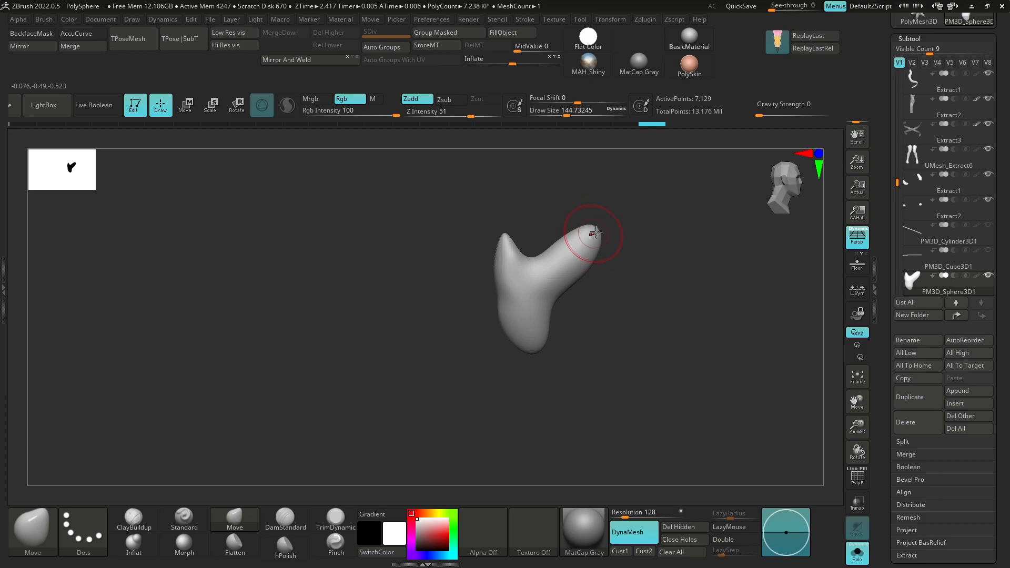
key(shift)
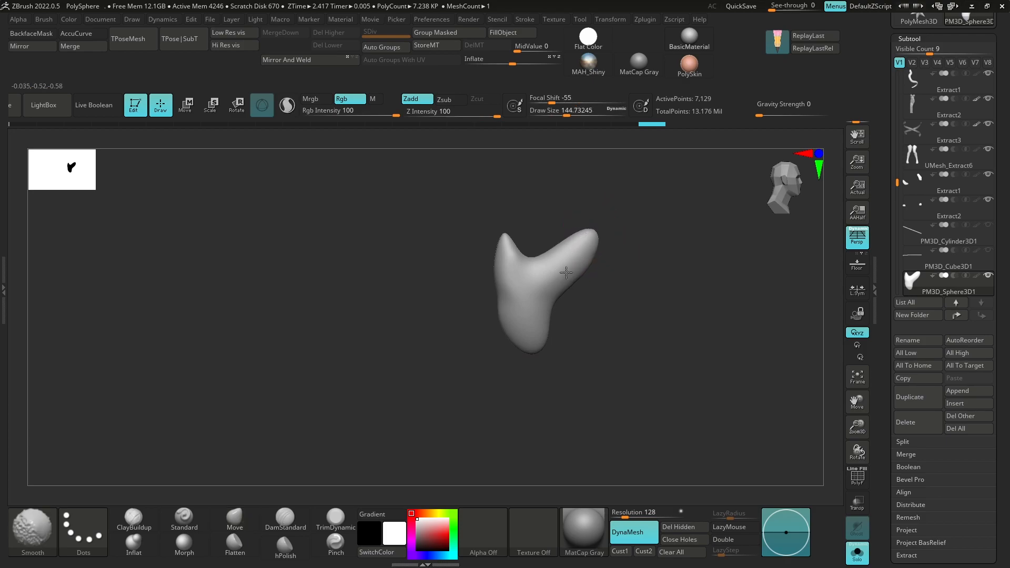
Sharpen both prongs to points with TrimDynamic and smooth the form's rounded lower end.
click(339, 522)
drag(592, 248, 584, 271)
mouse_move(584, 230)
right_down()
mouse_move(613, 228)
mouse_move(600, 237)
right_up()
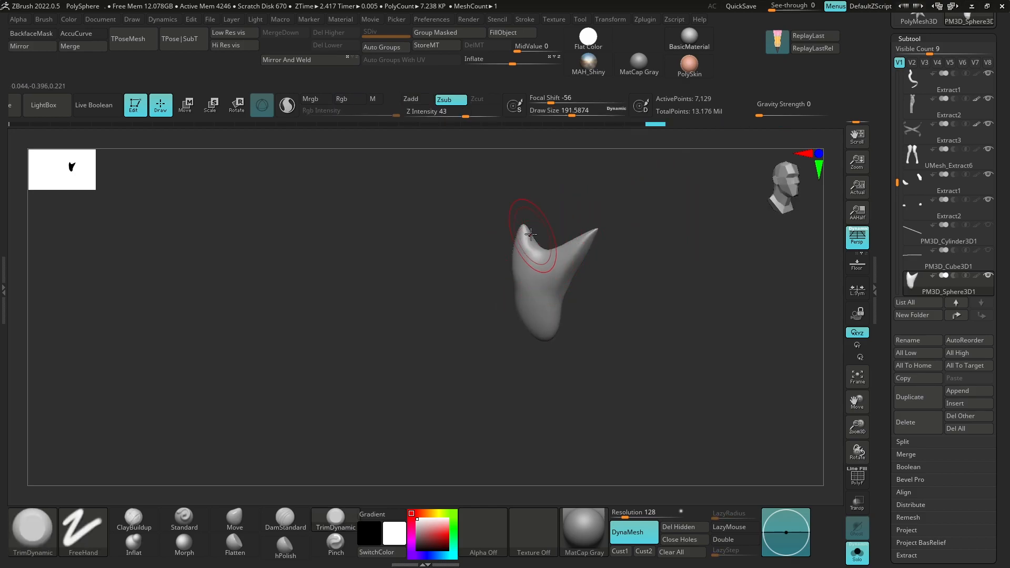
mouse_move(527, 241)
right_down()
mouse_move(577, 190)
mouse_move(515, 249)
right_up()
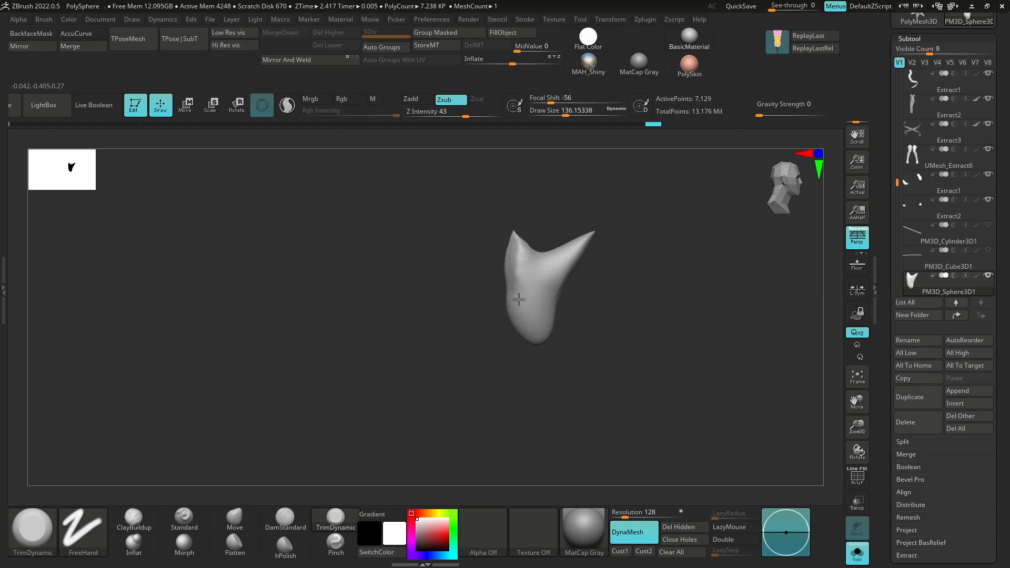
key(shift)
shift+drag(517, 326, 521, 325)
drag(521, 325, 537, 341)
Flatten the short prong's side and the area below the notch into planes with hPolish.
click(287, 546)
right_drag(378, 447, 429, 418)
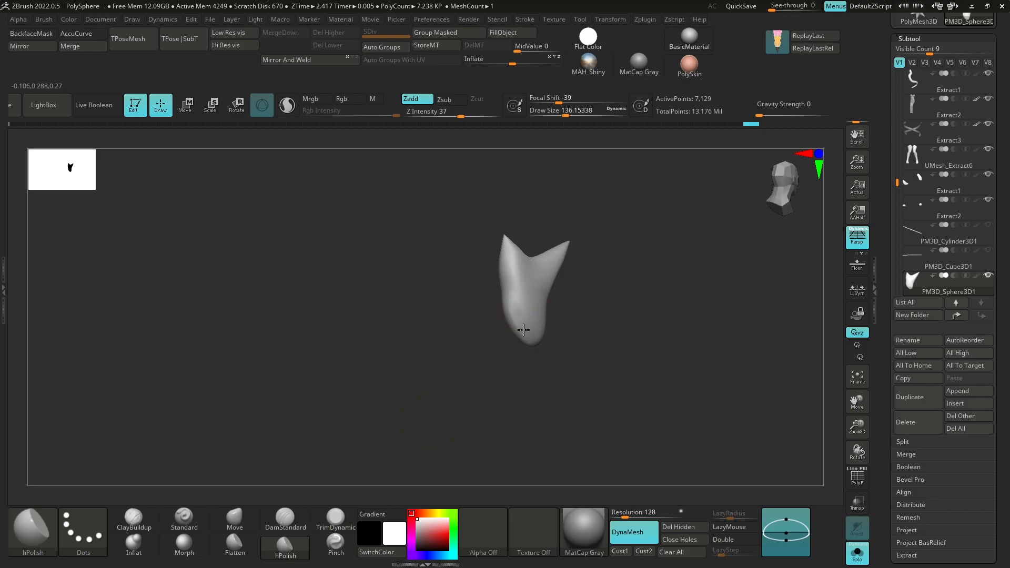
drag(507, 242, 516, 295)
key(s)
drag(548, 266, 545, 266)
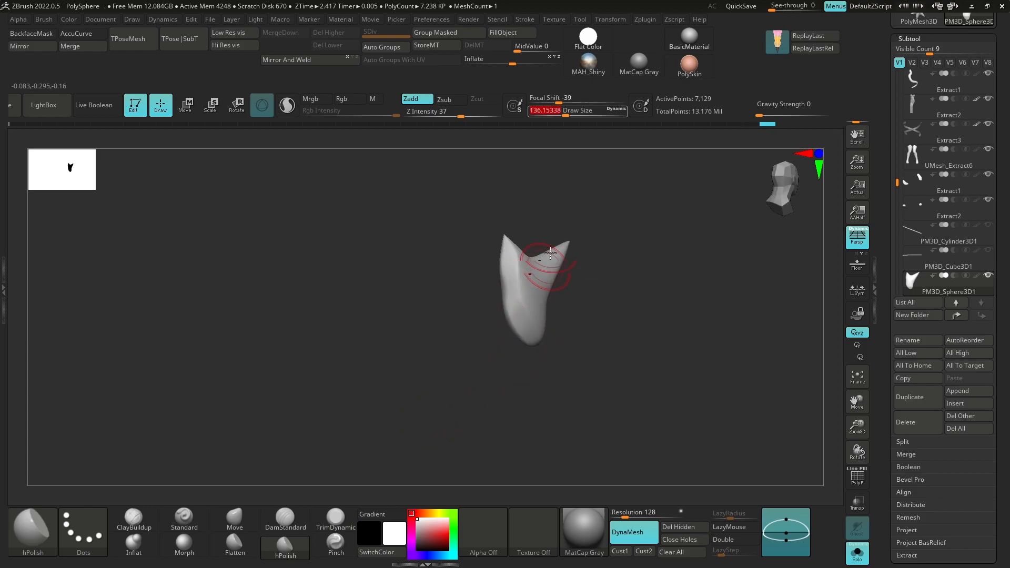
right_drag(545, 266, 563, 223)
Polish the long prong and the body's side into crisp planes with hPolish, using a draw size of about 136.
key(s)
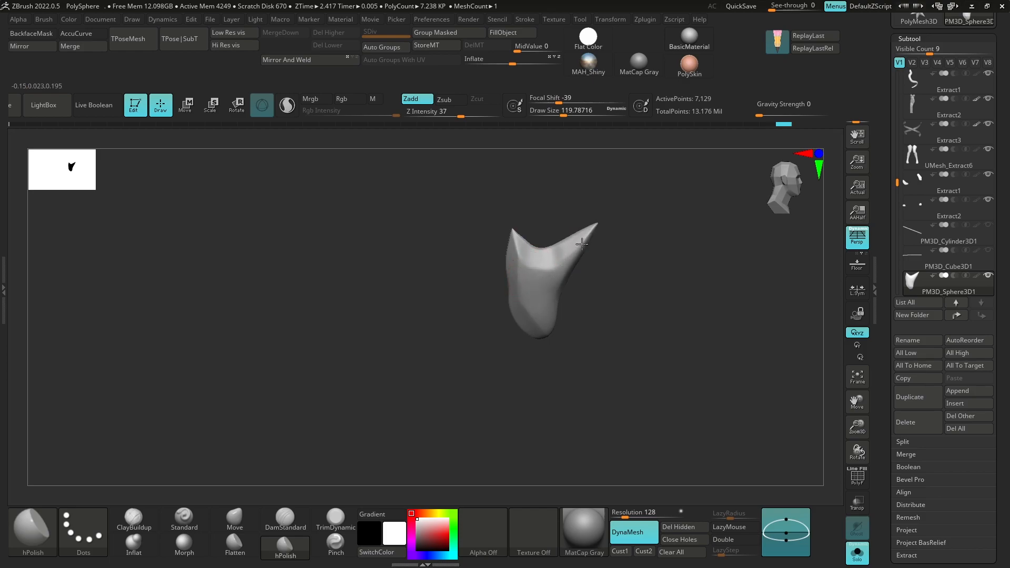
drag(564, 275, 562, 271)
mouse_move(562, 271)
right_down()
mouse_move(634, 235)
mouse_move(663, 260)
mouse_move(508, 299)
right_up()
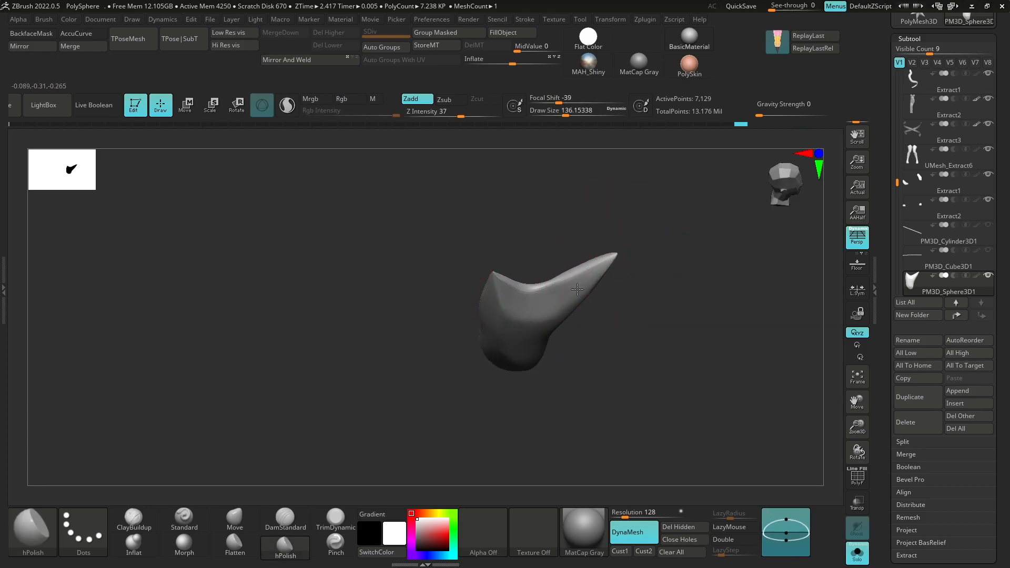
drag(593, 271, 595, 268)
right_drag(595, 268, 619, 247)
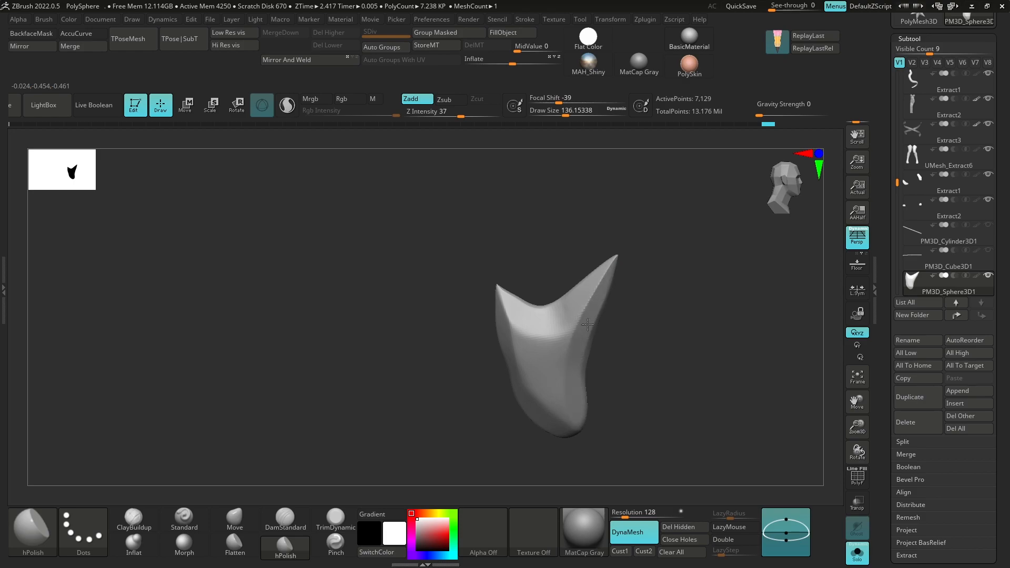
drag(602, 306, 643, 294)
mouse_move(654, 336)
ctrl+right_down()
mouse_move(613, 345)
mouse_move(579, 368)
ctrl+right_up()
Enable AccuCurve for the Move brush and deepen the notch between the two prongs.
key(b)
key(m)
key(v)
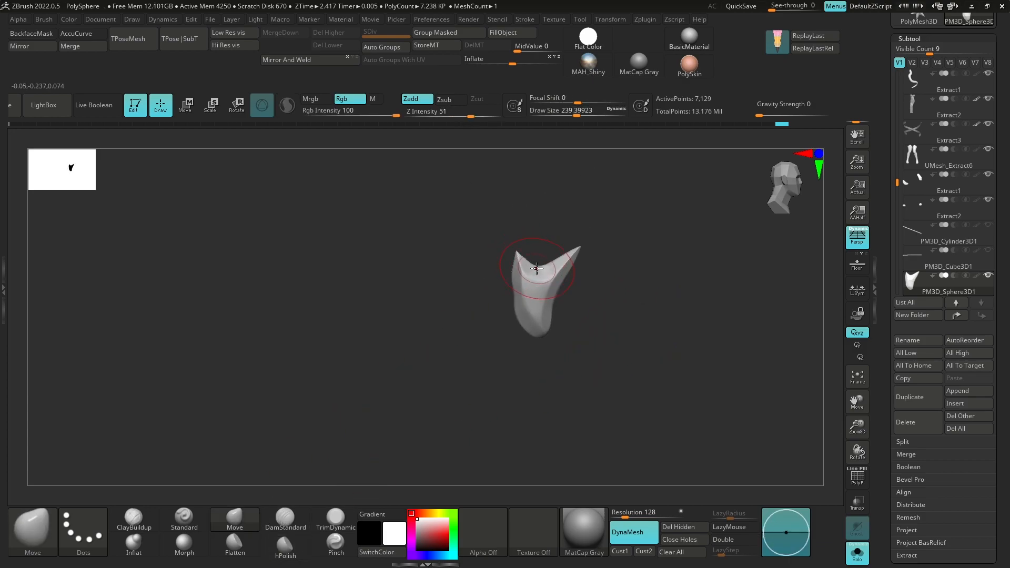
drag(540, 267, 553, 238)
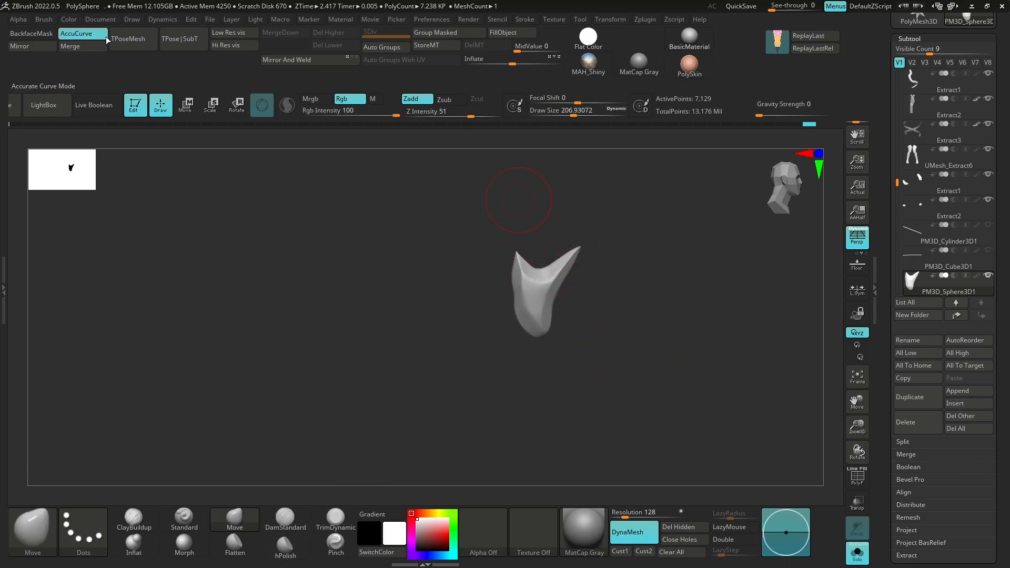
key(s)
drag(540, 276, 537, 275)
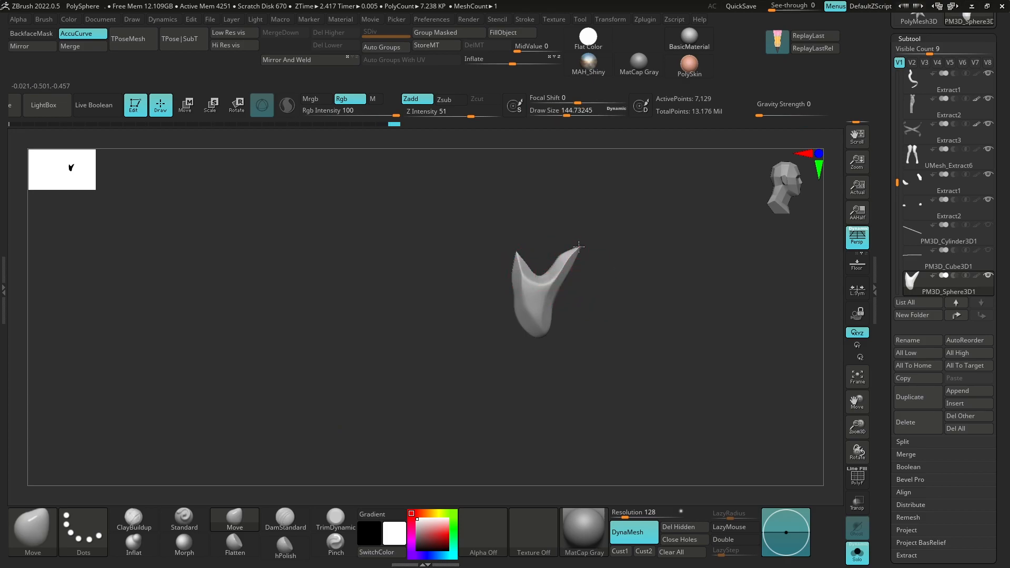
Pull the short prong's tip toward the long one using the Move brush at a draw size of about 202.
key(s)
mouse_move(526, 266)
mouse_down()
mouse_move(526, 252)
mouse_move(568, 235)
mouse_up()
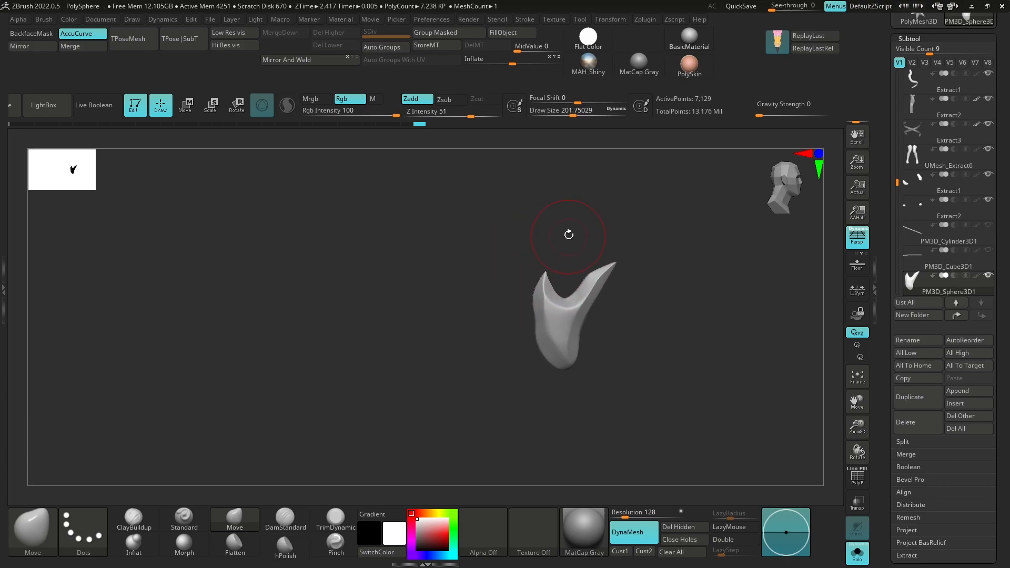
mouse_move(545, 299)
shift+mouse_down()
mouse_move(519, 293)
mouse_move(556, 289)
shift+mouse_up()
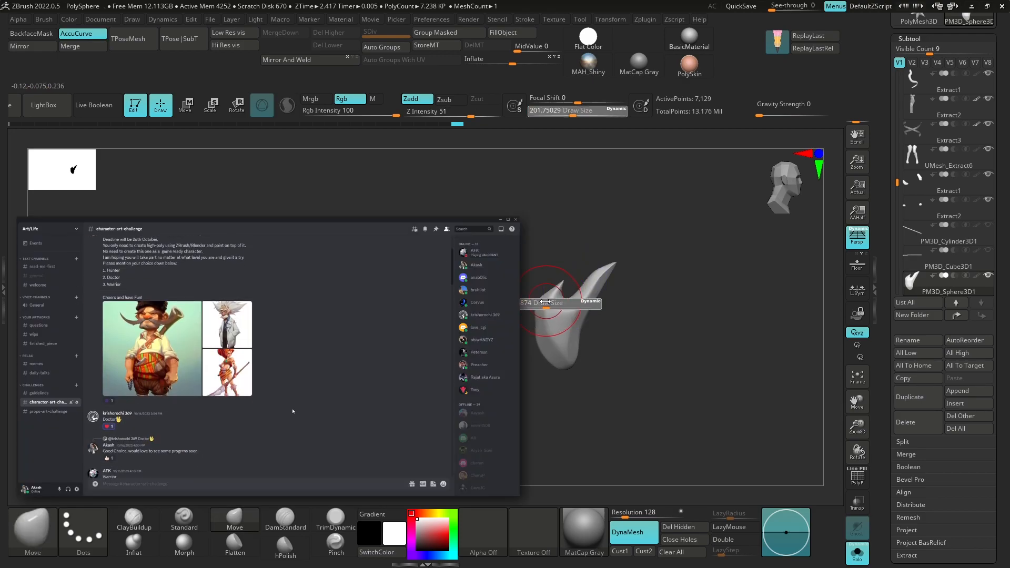
Turn off AccuCurve and reshape the body's outer edge below the short prong with the Move brush at a draw size of about 154.
click(100, 35)
click(100, 35)
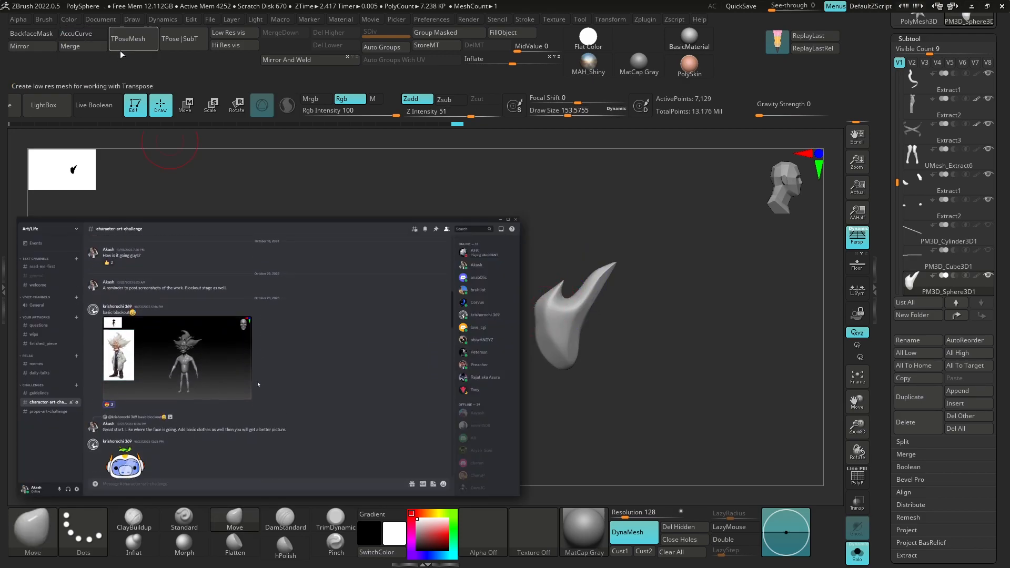
drag(534, 298, 522, 349)
Polish the side of the body below the short prong with hPolish at a draw size of about 167.
click(293, 547)
drag(595, 400, 663, 401)
mouse_move(538, 293)
mouse_down()
mouse_move(532, 359)
mouse_move(527, 331)
mouse_move(530, 352)
mouse_move(566, 330)
mouse_move(546, 339)
mouse_up()
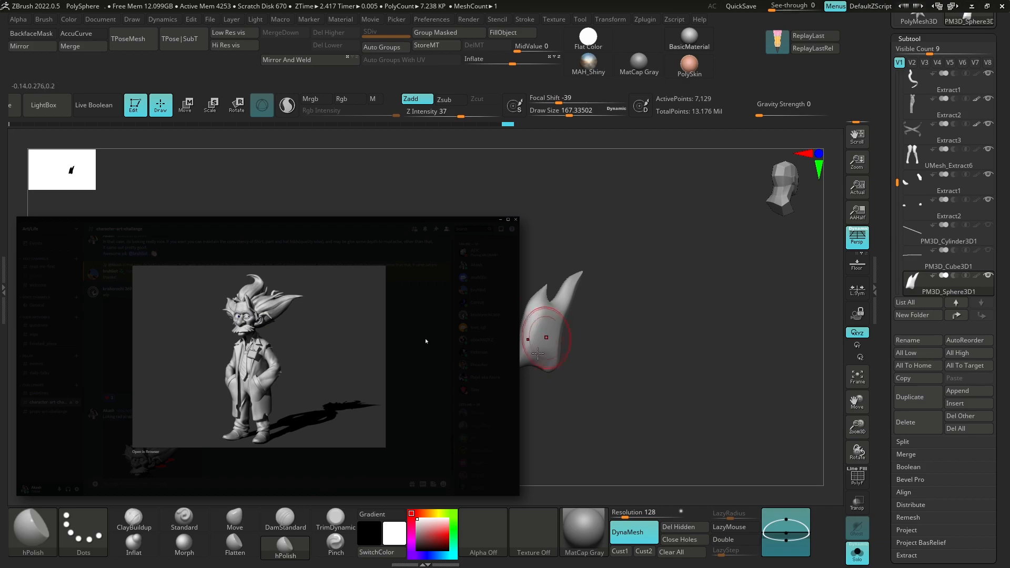
Pull the body's base out into a pointed lower corner with the Move brush at a draw size of about 140.
key(r)
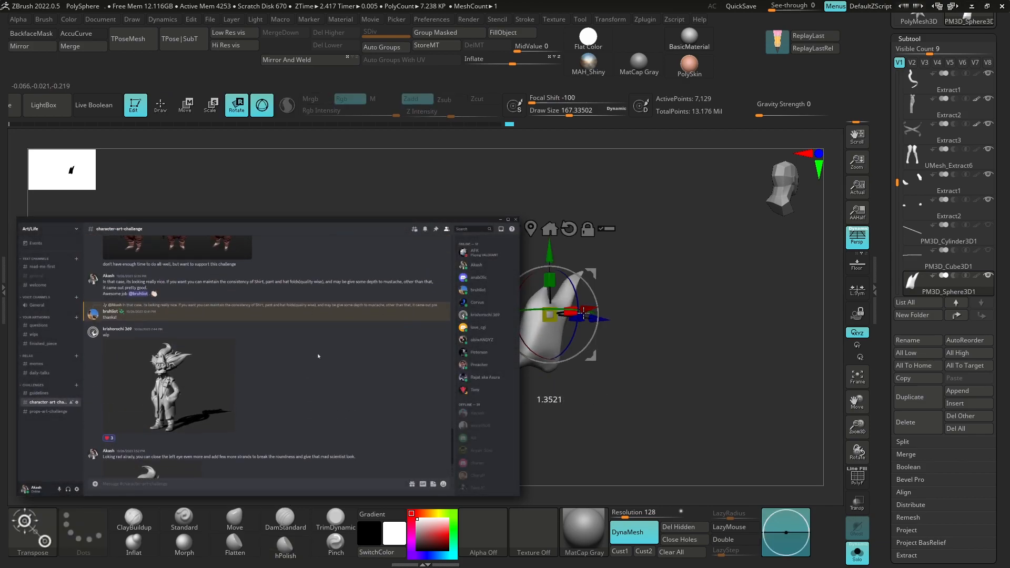
key(q)
mouse_move(610, 321)
mouse_down()
mouse_move(642, 320)
mouse_move(627, 343)
mouse_move(607, 343)
mouse_up()
click(287, 519)
click(247, 517)
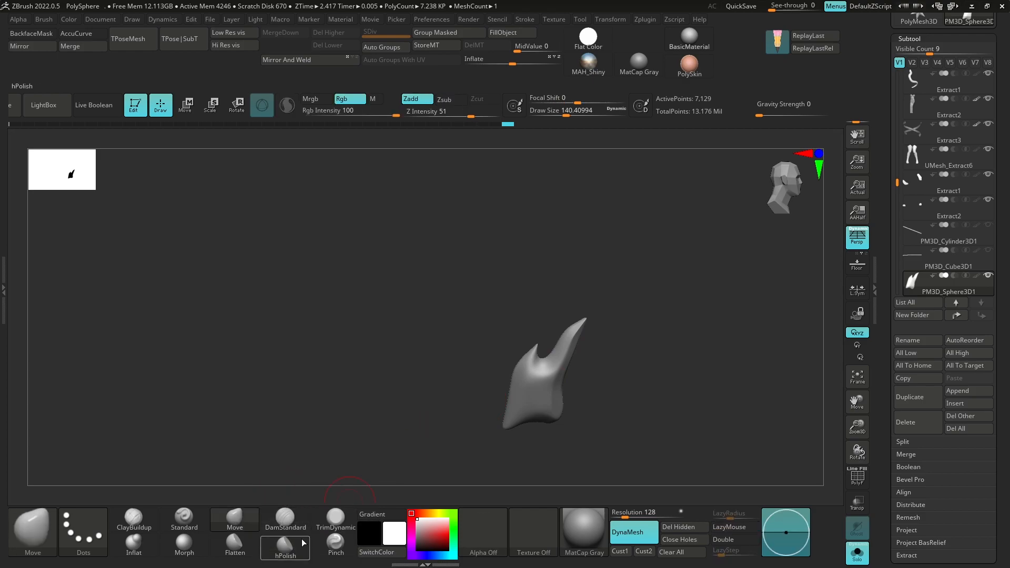
Polish the long prong with hPolish at a draw size of about 101, and the short prong and body at about 124.
click(300, 543)
alt+drag(463, 411, 484, 376)
key(shift+f)
key(shift+f)
key([)
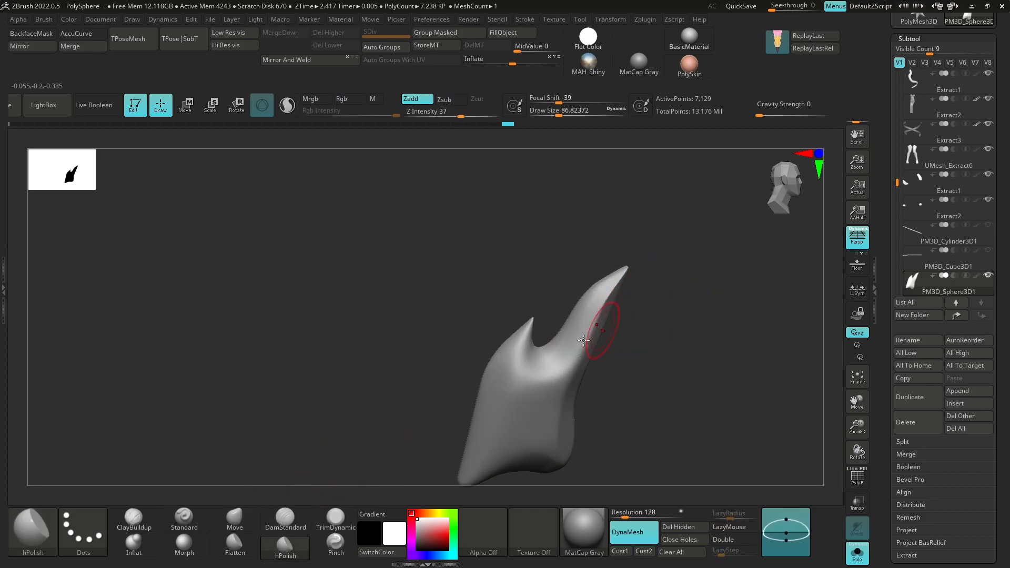
key(])
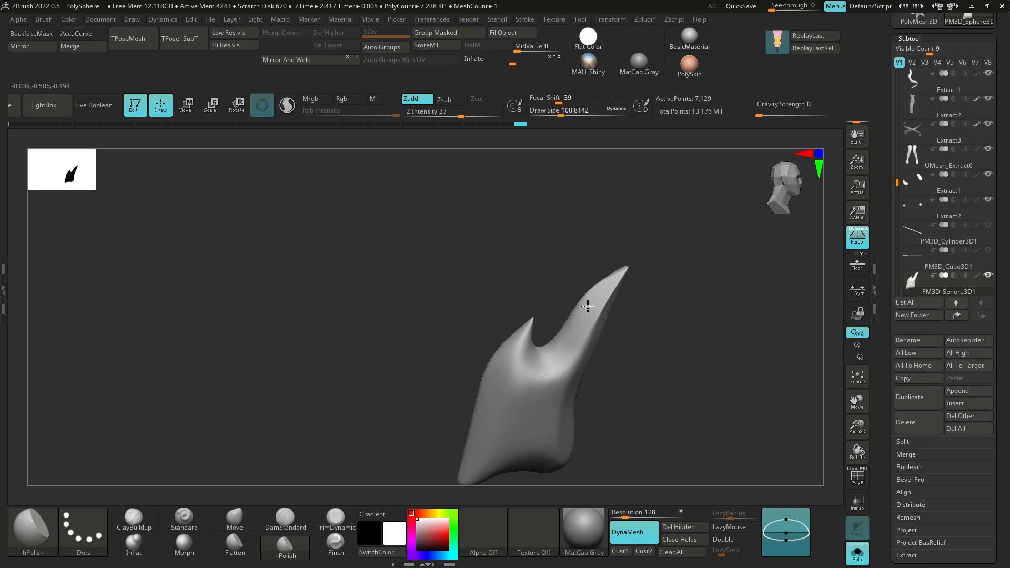
right_drag(534, 356, 521, 349)
key(bracketright)
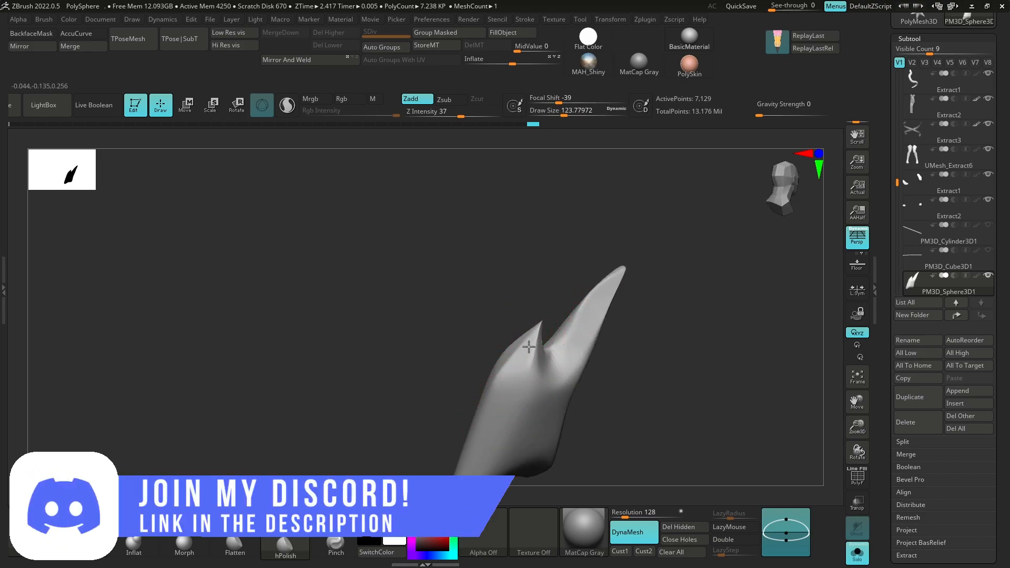
mouse_move(484, 441)
right_down()
mouse_move(598, 345)
mouse_move(523, 264)
mouse_move(495, 450)
right_up()
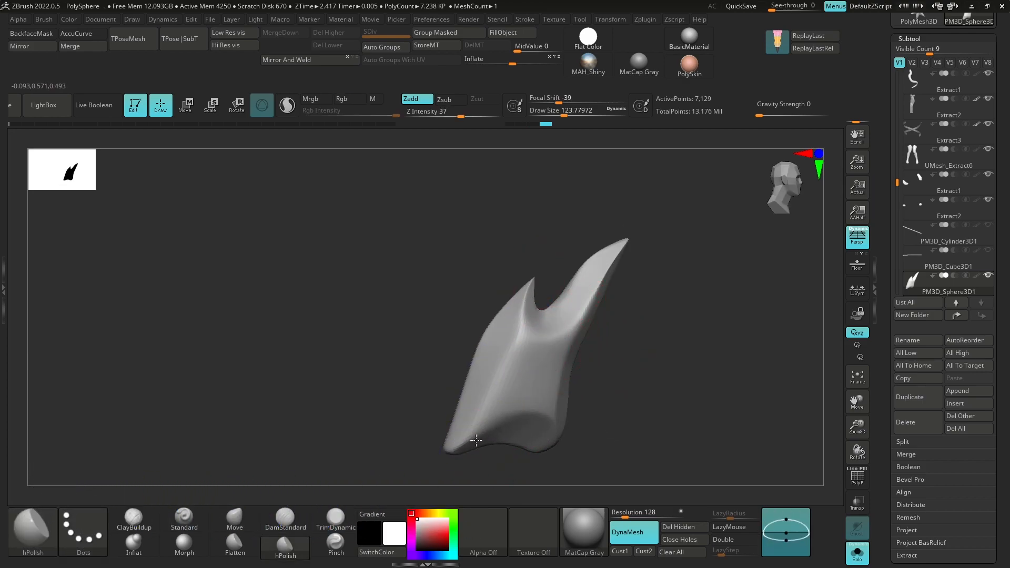
Pull the body's concave lower edge down into a straight line with the Move brush and smooth the surface above it.
key(b)
key(m)
key(v)
mouse_move(523, 441)
mouse_down()
mouse_move(521, 453)
mouse_move(489, 453)
mouse_move(529, 454)
mouse_up()
drag(533, 448, 533, 452)
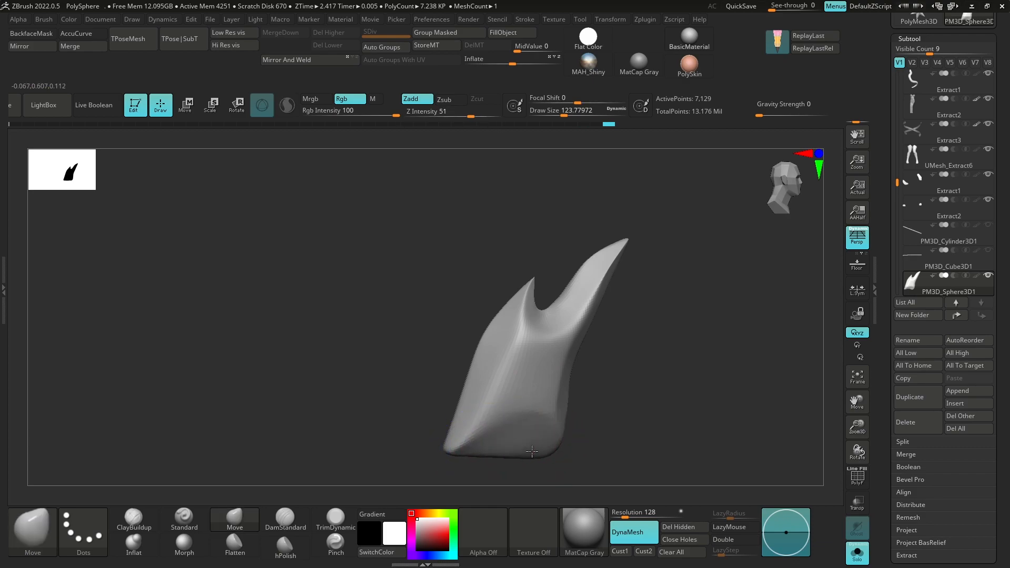
mouse_move(521, 411)
shift+mouse_down()
mouse_move(496, 402)
mouse_move(503, 418)
shift+mouse_up()
Refine the short prong and the body's edge beneath it with the Move brush at a draw size of about 87.
alt+drag(626, 358, 605, 321)
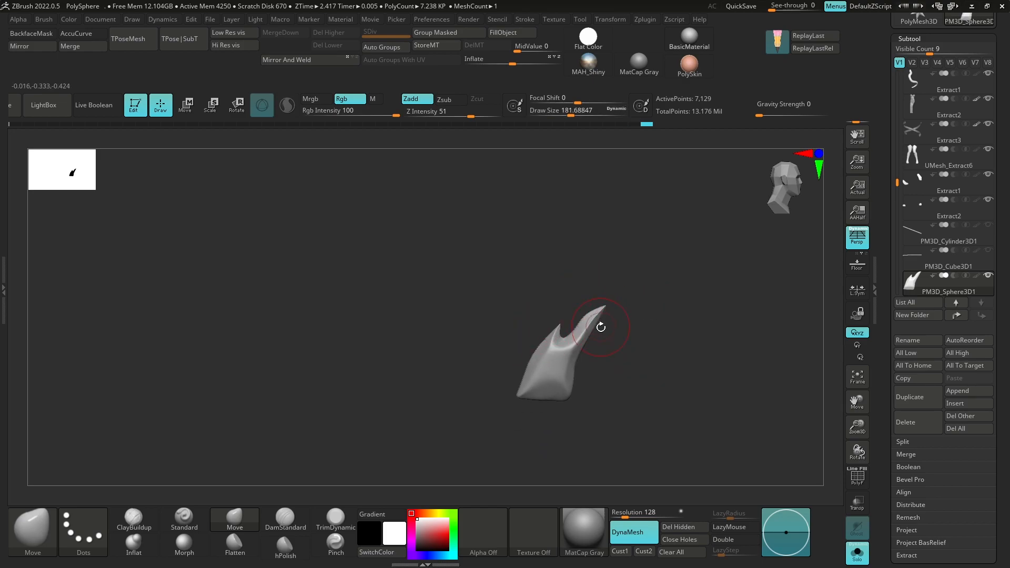
ctrl+right_drag(633, 345, 684, 348)
key(s)
click(659, 345)
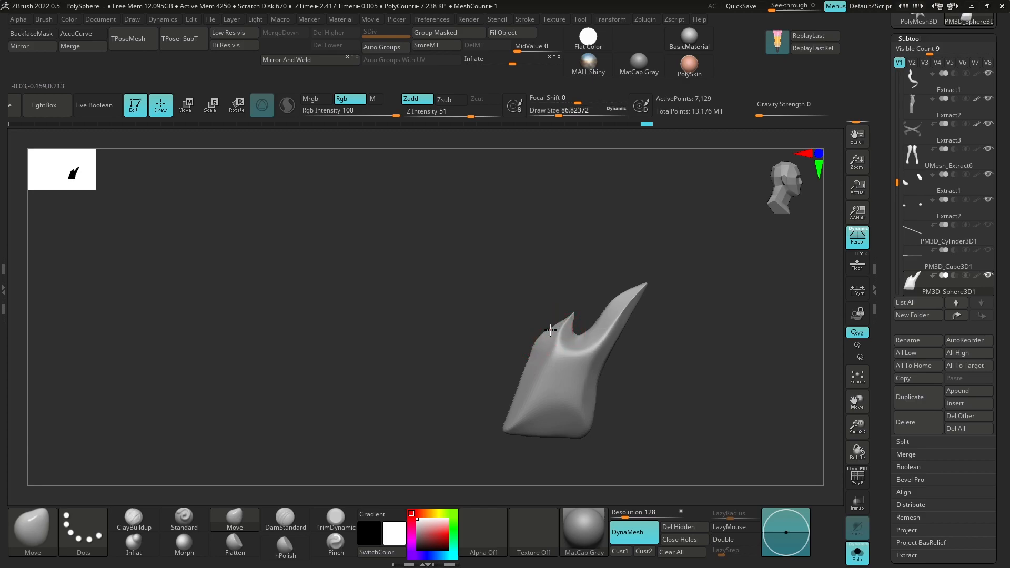
key(shift)
mouse_move(528, 369)
mouse_down()
mouse_move(532, 361)
mouse_move(530, 378)
mouse_up()
Straighten and lengthen the long prong with the Move brush at a draw size of about 128, and smooth its edge.
ctrl+right_drag(652, 345, 645, 333)
key(s)
drag(646, 334, 653, 334)
ctrl+right_drag(591, 304, 626, 335)
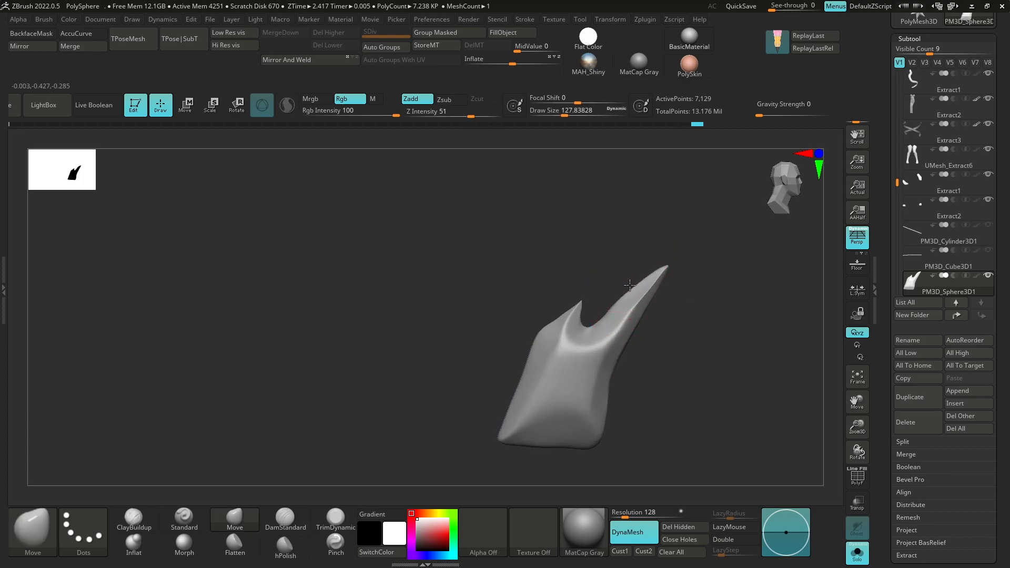
key(s)
drag(656, 312, 652, 312)
right_drag(649, 310, 652, 305)
shift+drag(652, 297, 645, 300)
mouse_move(668, 276)
right_down()
mouse_move(679, 293)
mouse_move(679, 284)
right_up()
key(s)
drag(679, 285, 677, 285)
right_drag(705, 299, 726, 294)
Show the whole figure again and move and scale down the two-pronged spike beside the figure's hips with the gizmo.
key(alt+s)
key(w)
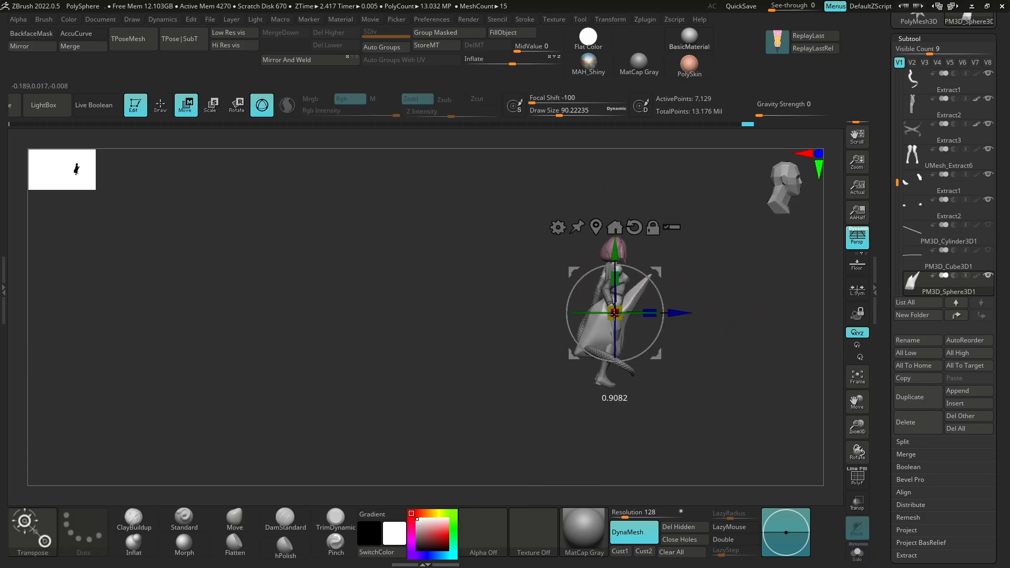
drag(597, 308, 595, 309)
right_drag(706, 301, 766, 294)
drag(683, 314, 716, 312)
ctrl+right_drag(778, 321, 753, 368)
drag(712, 312, 604, 314)
right_drag(693, 345, 800, 347)
right_drag(557, 269, 621, 271)
ctrl+right_drag(621, 271, 579, 294)
Rotate and move the two-pronged spike until it sits on the upper ridge at the tail's base.
drag(535, 257, 519, 294)
right_drag(632, 295, 745, 253)
drag(596, 202, 608, 226)
drag(526, 273, 542, 231)
drag(519, 162, 524, 169)
right_drag(631, 231, 726, 240)
drag(547, 153, 540, 161)
right_drag(294, 326, 421, 336)
drag(609, 222, 622, 231)
key(q)
mouse_move(632, 232)
right_down()
mouse_move(688, 214)
mouse_move(703, 252)
mouse_move(707, 232)
right_up()
mouse_move(708, 232)
right_down()
mouse_move(743, 259)
mouse_move(725, 237)
mouse_move(763, 239)
right_up()
key(w)
key(q)
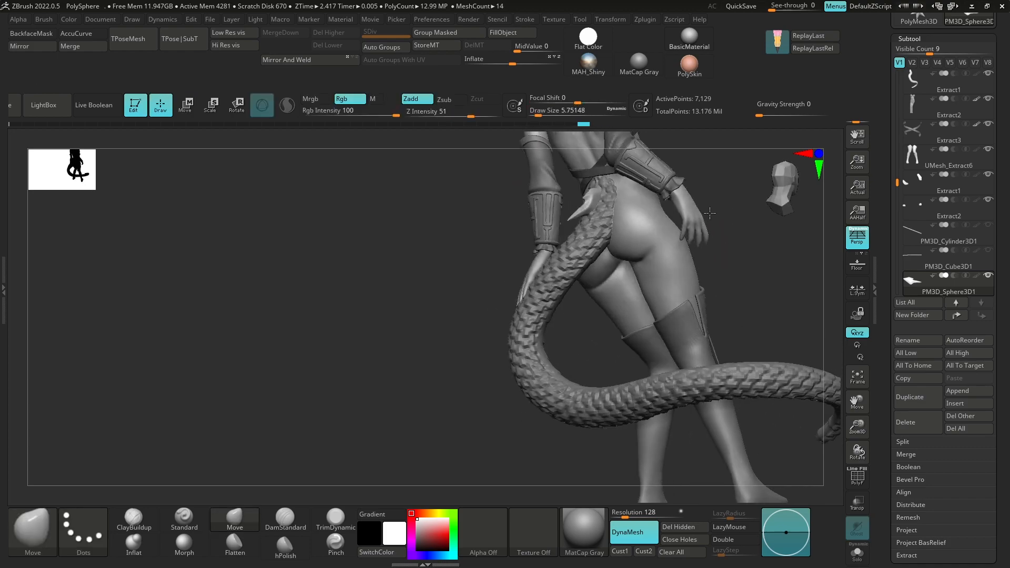
Isolate the spike, examine its shape from several sides, and show the whole figure again.
click(858, 554)
click(296, 519)
right_drag(433, 368, 665, 252)
right_drag(650, 351, 625, 229)
click(858, 553)
right_drag(422, 431, 284, 503)
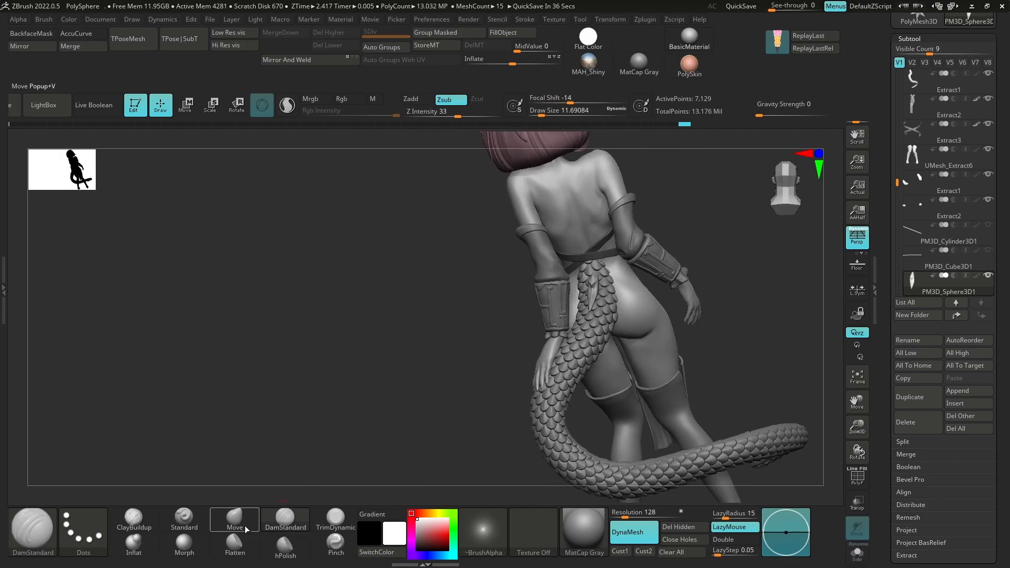
Duplicate the spike a short way down the tail and rotate the copy to follow the tail's ridge.
key(w)
ctrl+drag(570, 326, 563, 349)
right_drag(700, 347, 758, 358)
drag(559, 383, 578, 380)
right_drag(578, 380, 623, 330)
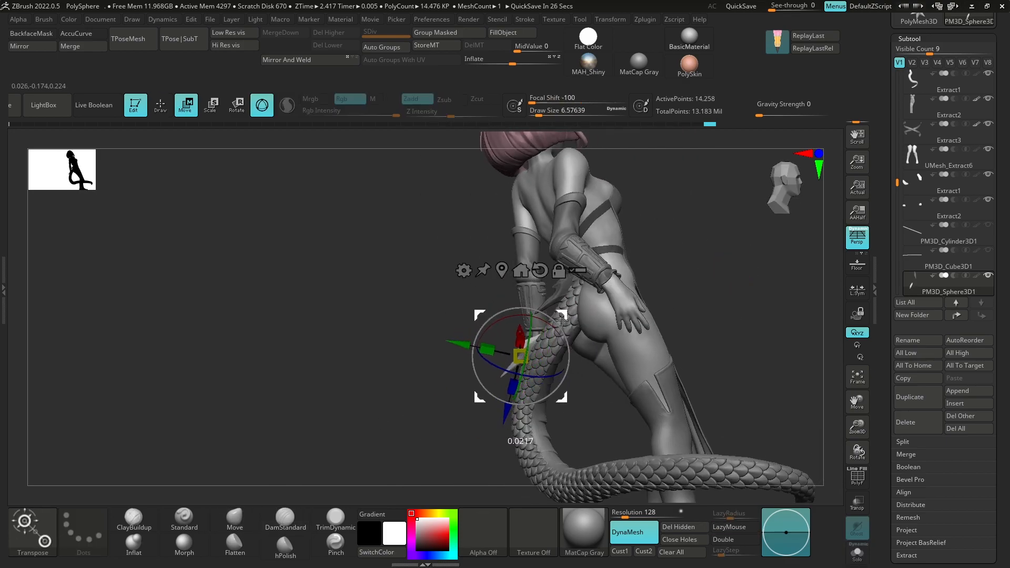
right_drag(562, 320, 626, 347)
drag(561, 343, 553, 325)
Place a third copy of the spike on the tail's ridge beside the figure's hand.
key(q)
mouse_move(676, 289)
right_down()
mouse_move(733, 352)
mouse_move(682, 281)
mouse_move(731, 253)
mouse_move(751, 214)
mouse_move(726, 263)
mouse_move(668, 168)
mouse_move(690, 173)
mouse_move(641, 165)
right_up()
key(w)
key(q)
key(w)
ctrl+drag(627, 174, 545, 211)
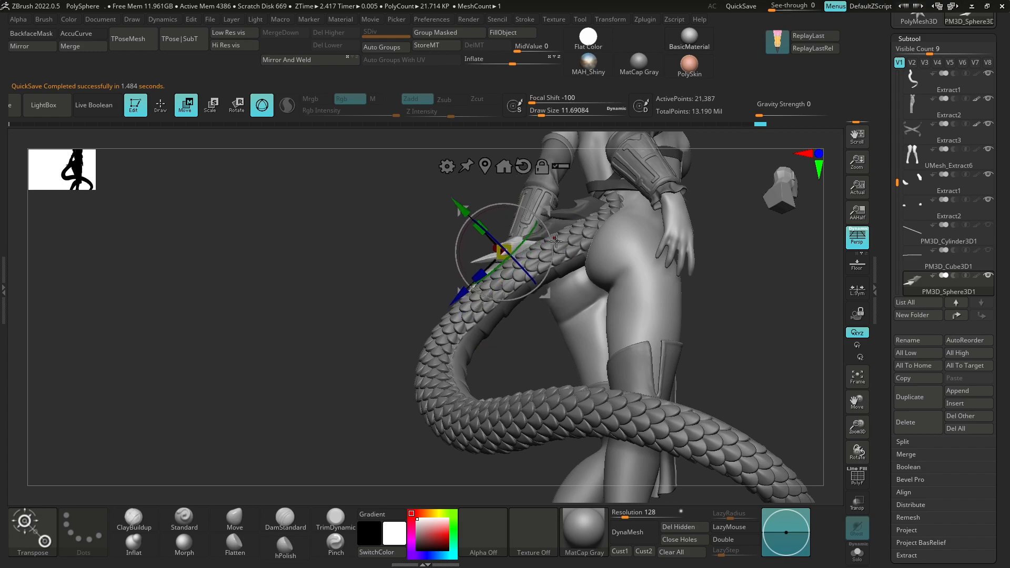
Undo the last two gizmo changes on the spikes and redo one of them.
key(q)
mouse_move(568, 237)
right_down()
mouse_move(672, 248)
mouse_move(658, 242)
right_up()
key(w)
key(ctrl+z)
key(ctrl+z)
key(ctrl+shift+z)
Duplicate the lowest spike further down the ridge and adjust the copy to the tail's slope.
right_drag(565, 225, 518, 200)
ctrl+drag(515, 191, 499, 203)
right_drag(521, 211, 494, 236)
drag(495, 237, 487, 253)
right_drag(487, 254, 451, 330)
Add two more spike copies in sequence along the ridge toward the tail's first bend.
ctrl+drag(447, 253, 463, 279)
right_drag(506, 305, 526, 316)
ctrl+drag(497, 292, 508, 303)
mouse_move(547, 326)
right_down()
mouse_move(585, 342)
mouse_move(614, 320)
mouse_move(647, 323)
mouse_move(527, 361)
right_up()
key(q)
key(w)
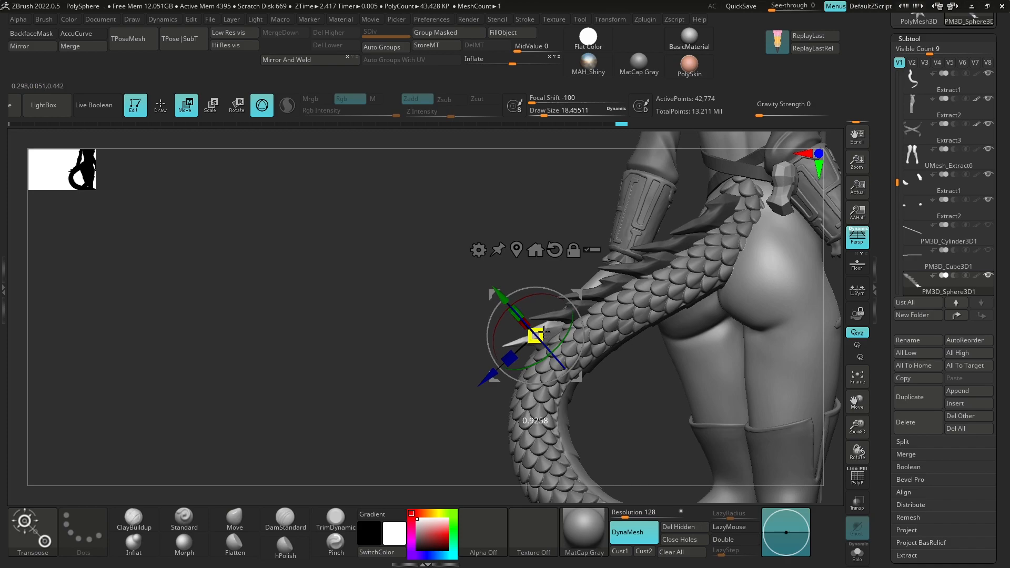
Duplicate the spike at the start of the tail's first bend and turn the copy along the curve.
ctrl+drag(499, 378, 492, 388)
right_drag(526, 358, 566, 302)
right_drag(564, 229, 717, 289)
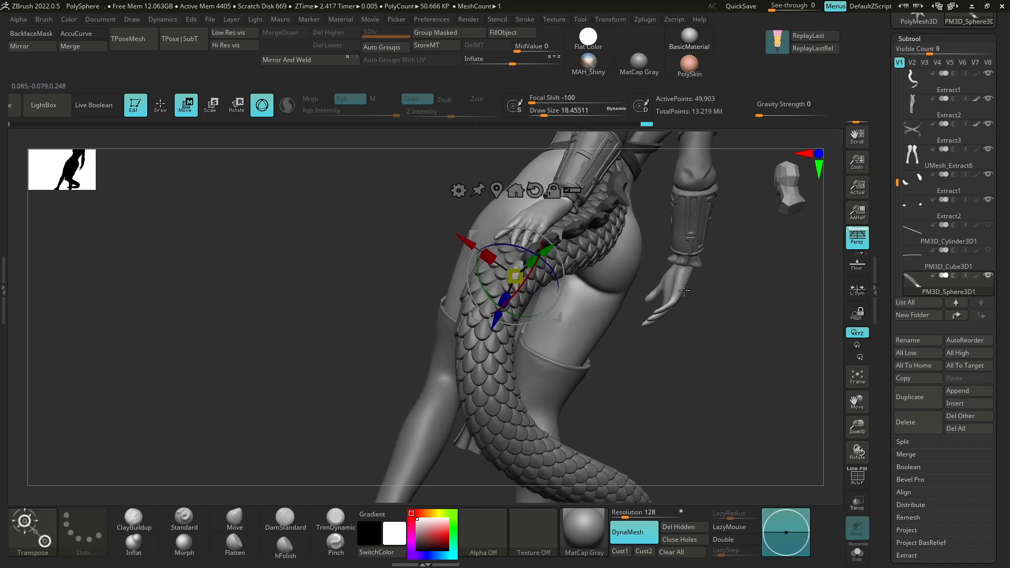
right_drag(544, 267, 584, 247)
drag(541, 274, 536, 311)
key(q)
Add another spike copy further around the bend and rotate it to match the ridge's direction.
mouse_move(579, 253)
right_down()
mouse_move(595, 195)
mouse_move(547, 262)
right_up()
key(w)
ctrl+drag(547, 262, 585, 295)
right_drag(584, 295, 590, 368)
drag(579, 327, 569, 310)
right_drag(621, 252, 595, 274)
Extend the spike row over the crest of the bend with further copies seated on the scales.
ctrl+drag(563, 303, 580, 296)
right_drag(646, 395, 646, 323)
drag(649, 332, 627, 350)
drag(629, 372, 632, 405)
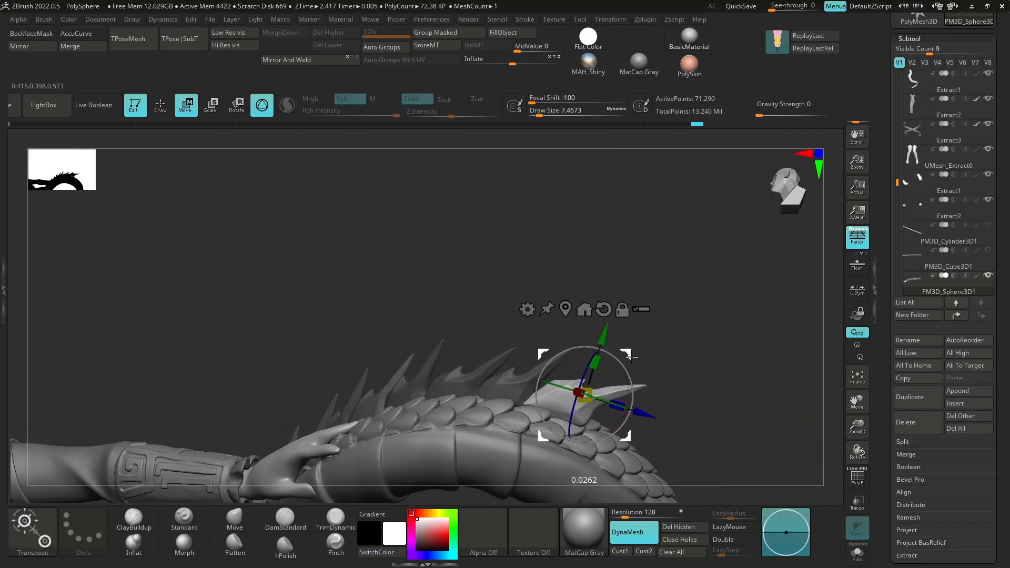
Rotate and shift the newest spike at the bend so its base rests on the tail's scales.
right_drag(658, 368, 626, 405)
drag(621, 403, 639, 405)
right_drag(679, 358, 637, 326)
drag(634, 387, 632, 400)
key(q)
mouse_move(642, 363)
ctrl+right_down()
mouse_move(640, 410)
mouse_move(706, 316)
mouse_move(639, 316)
mouse_move(700, 295)
ctrl+right_up()
ctrl+right_drag(700, 295, 631, 210)
Duplicate the spike past the bend and rotate the copy down along the descending part of the tail.
key(w)
ctrl+drag(544, 175, 552, 198)
drag(555, 259, 559, 243)
right_drag(569, 237, 584, 274)
ctrl+right_drag(584, 273, 569, 211)
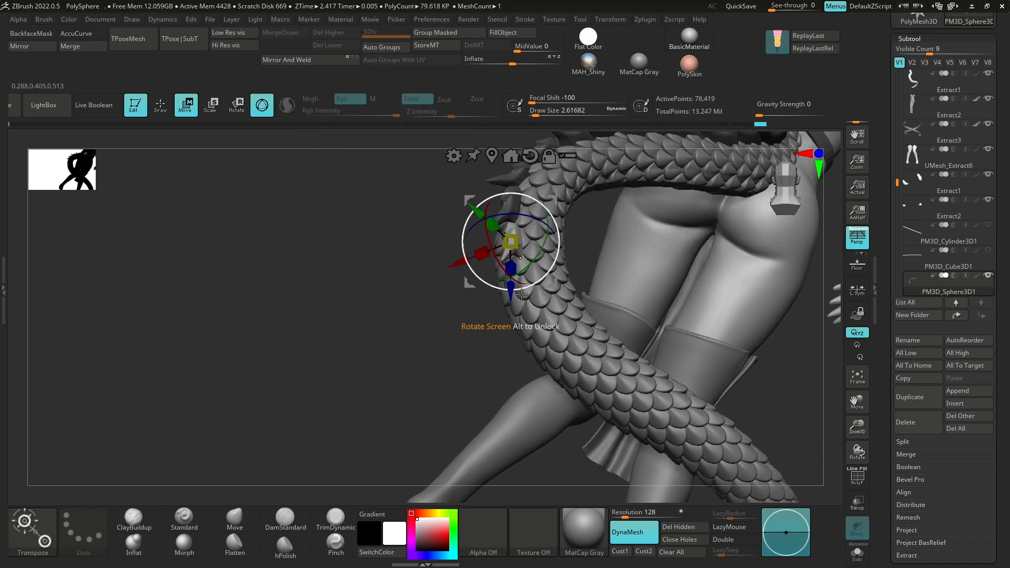
right_drag(470, 304, 558, 258)
right_drag(584, 294, 564, 245)
Continue the spike row down the descending part of the tail toward the thigh with several offset copies.
ctrl+drag(563, 242, 570, 280)
right_drag(595, 295, 558, 311)
ctrl+drag(558, 282, 571, 317)
right_drag(574, 316, 563, 263)
ctrl+drag(561, 253, 571, 292)
mouse_move(571, 315)
right_down()
mouse_move(501, 417)
mouse_move(590, 316)
mouse_move(653, 285)
right_up()
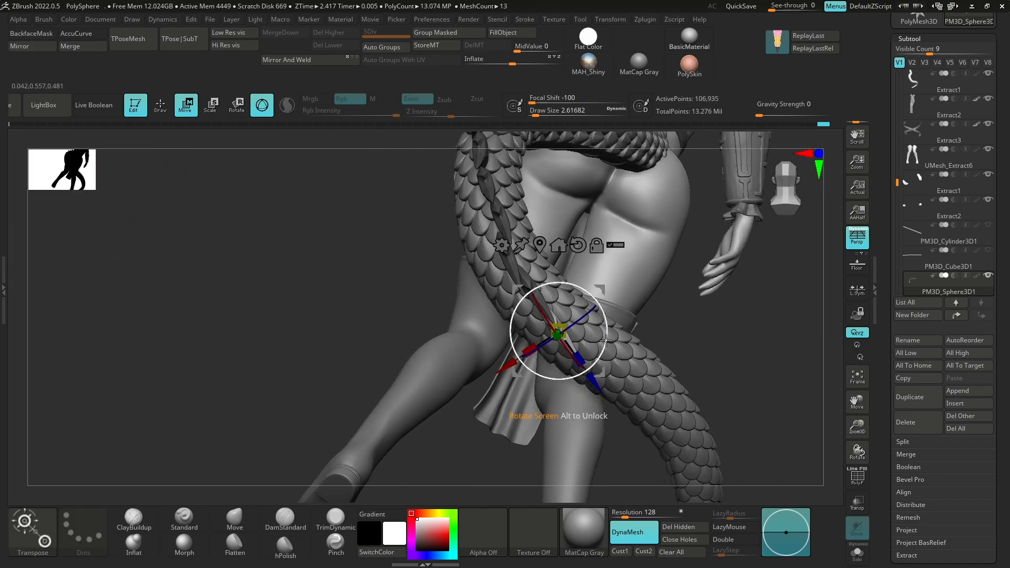
Add more spike copies where the tail crosses behind the legs, rotating them to follow its ridge.
key(q)
mouse_move(744, 316)
right_down()
mouse_move(514, 425)
mouse_move(587, 217)
right_up()
key(w)
ctrl+drag(588, 217, 589, 276)
right_drag(588, 295, 579, 337)
drag(600, 276, 613, 271)
right_drag(613, 270, 579, 326)
ctrl+drag(541, 360, 513, 392)
right_drag(527, 400, 546, 215)
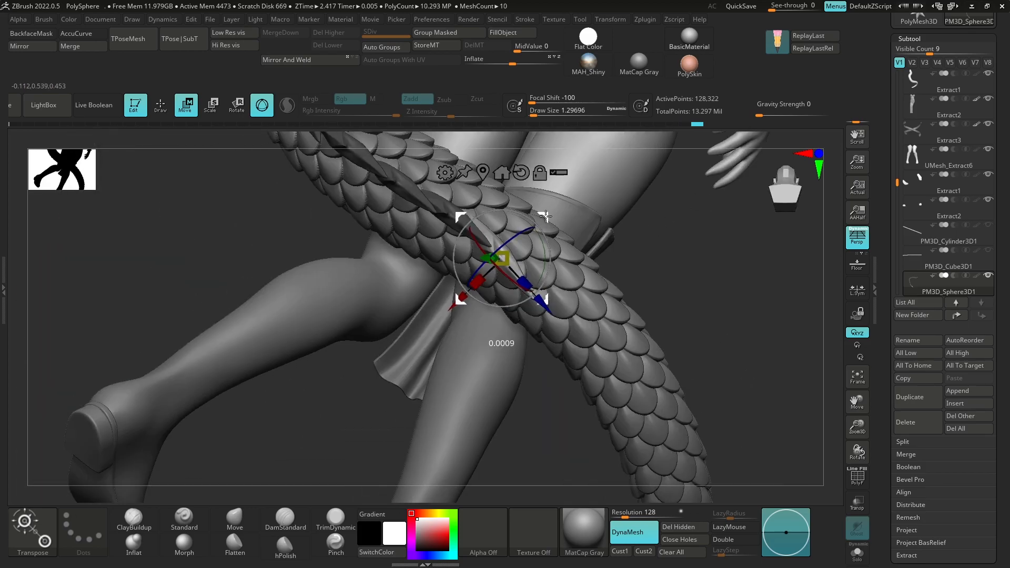
Duplicate spikes along the tail's ridge from the leg crossing toward its lower bend, offsetting and rotating each copy to follow the curve.
right_drag(552, 285, 620, 236)
ctrl+drag(620, 216, 642, 251)
right_drag(642, 251, 642, 228)
ctrl+drag(638, 275, 677, 314)
right_drag(678, 315, 632, 263)
drag(573, 292, 570, 294)
mouse_move(675, 232)
right_down()
mouse_move(631, 274)
mouse_move(671, 230)
right_up()
ctrl+drag(671, 231, 644, 269)
Extend the spike row with more copies along the last stretch of the tail, aligning them down to the tip.
right_drag(645, 269, 714, 287)
alt+right_drag(671, 303, 672, 196)
mouse_move(672, 196)
right_down()
mouse_move(744, 281)
mouse_move(677, 262)
mouse_move(756, 283)
mouse_move(658, 286)
mouse_move(617, 344)
mouse_move(632, 368)
mouse_move(602, 260)
mouse_move(721, 240)
mouse_move(684, 247)
mouse_move(629, 294)
mouse_move(668, 297)
mouse_move(710, 300)
mouse_move(704, 255)
mouse_move(569, 230)
mouse_move(688, 442)
mouse_move(737, 337)
mouse_move(724, 293)
mouse_move(706, 310)
right_up()
right_drag(596, 341, 657, 298)
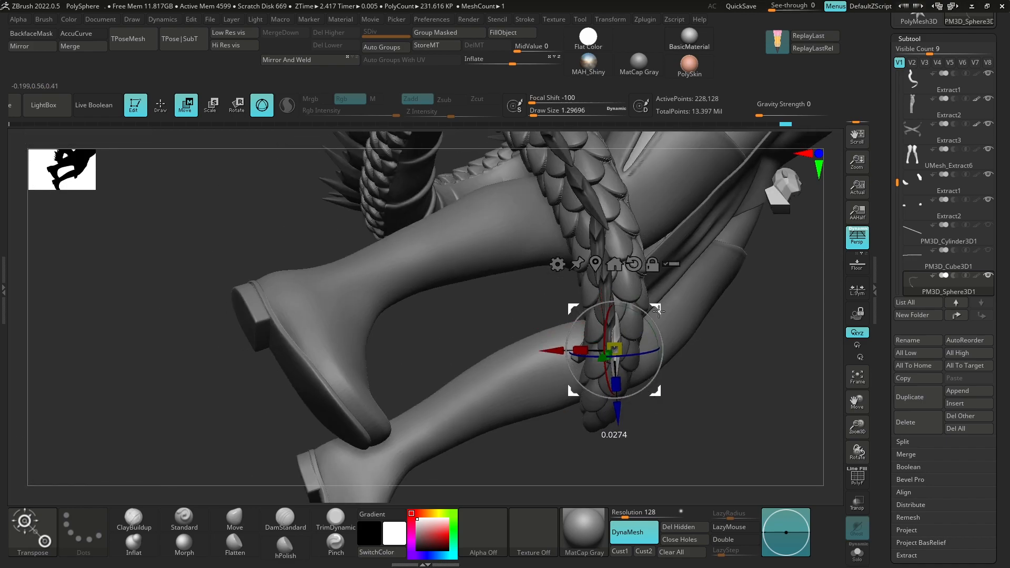
right_drag(619, 377, 736, 365)
right_drag(663, 324, 656, 281)
drag(656, 280, 650, 279)
right_drag(650, 279, 705, 305)
ctrl+drag(652, 298, 655, 305)
key(q)
Set the draw size to about 87 and choose the Move Topological brush for adjusting the spikes.
mouse_move(706, 320)
ctrl+right_down()
mouse_move(618, 196)
mouse_move(648, 307)
mouse_move(718, 330)
mouse_move(670, 354)
mouse_move(649, 398)
mouse_move(706, 409)
mouse_move(654, 411)
ctrl+right_up()
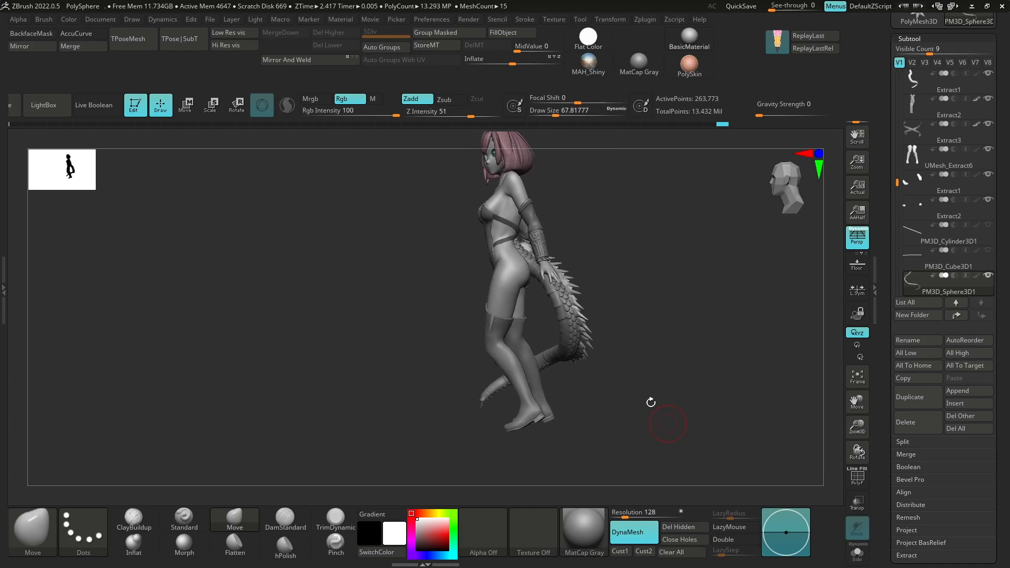
right_drag(578, 322, 736, 310)
mouse_move(737, 310)
ctrl+right_down()
mouse_move(779, 273)
mouse_move(795, 273)
mouse_move(748, 287)
ctrl+right_up()
key(s)
drag(748, 288, 746, 287)
mouse_move(746, 287)
right_down()
mouse_move(737, 264)
mouse_move(742, 292)
right_up()
key(s)
drag(742, 292, 744, 292)
mouse_move(744, 293)
right_down()
mouse_move(718, 297)
mouse_move(791, 337)
mouse_move(737, 318)
mouse_move(753, 288)
mouse_move(747, 316)
mouse_move(821, 330)
mouse_move(727, 302)
right_up()
key(b)
key(m)
key(t)
right_drag(694, 351, 708, 338)
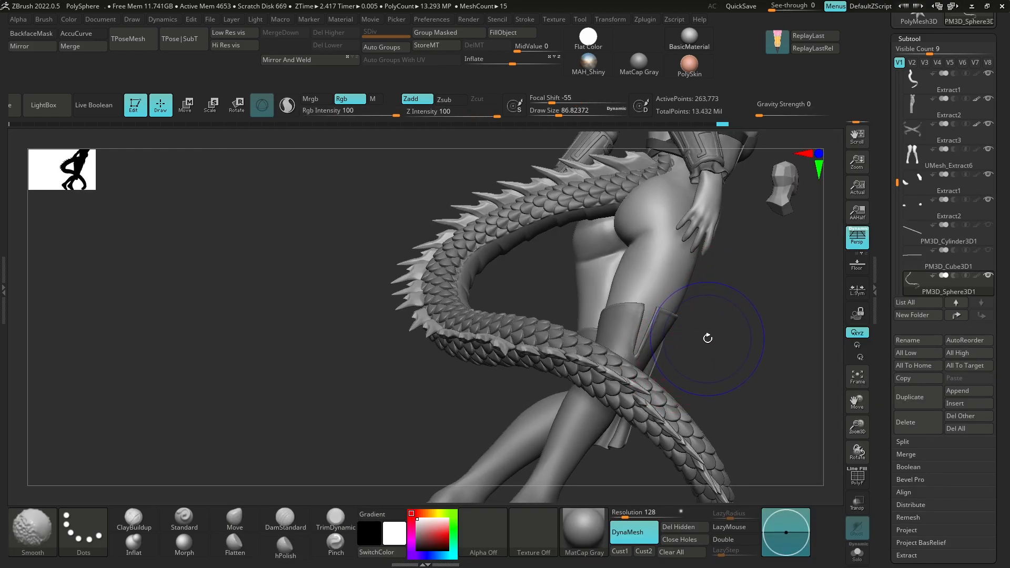
Isolate the spike subtool with its polyframe shown to check the spikes' polygroups, and restore the full model view.
key(shift+f)
key(alt+s)
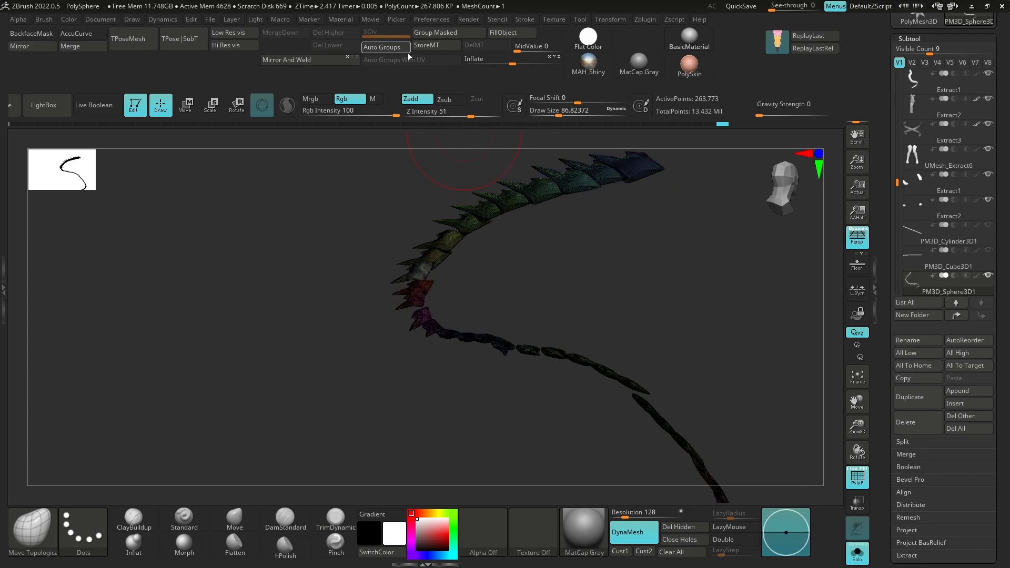
key(shift+f)
key(alt+s)
Adjust individual spikes along the lower half of the tail with Move Topological, using draw sizes of about 71 and 44.
key(s)
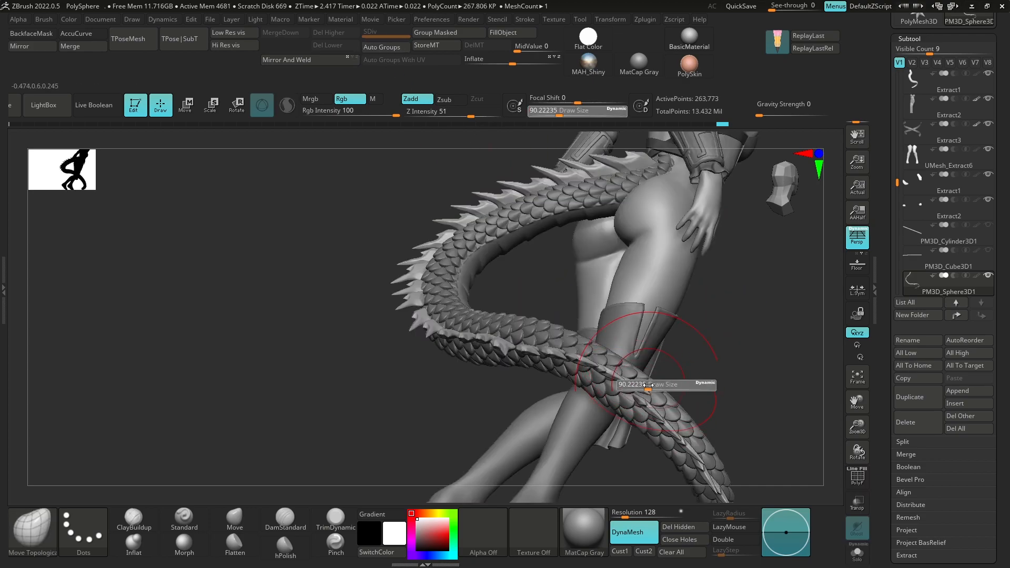
mouse_move(654, 391)
right_down()
mouse_move(719, 341)
mouse_move(651, 385)
right_up()
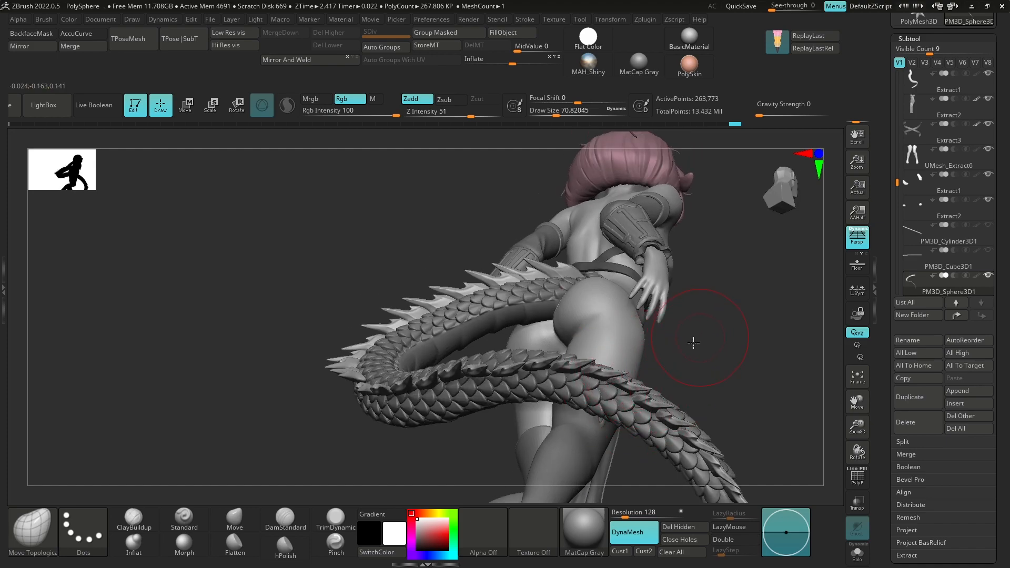
right_drag(696, 341, 635, 395)
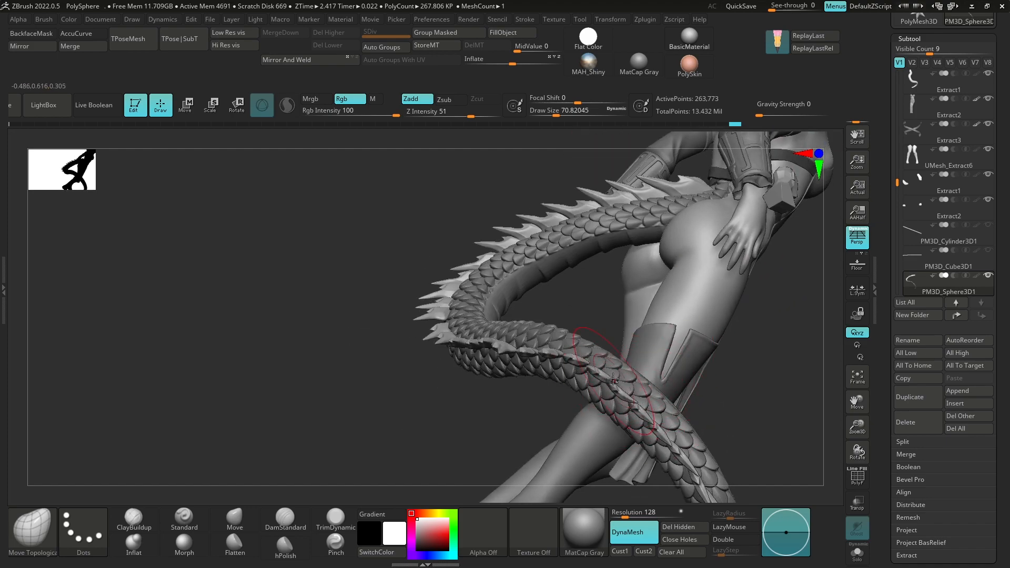
right_drag(715, 349, 643, 343)
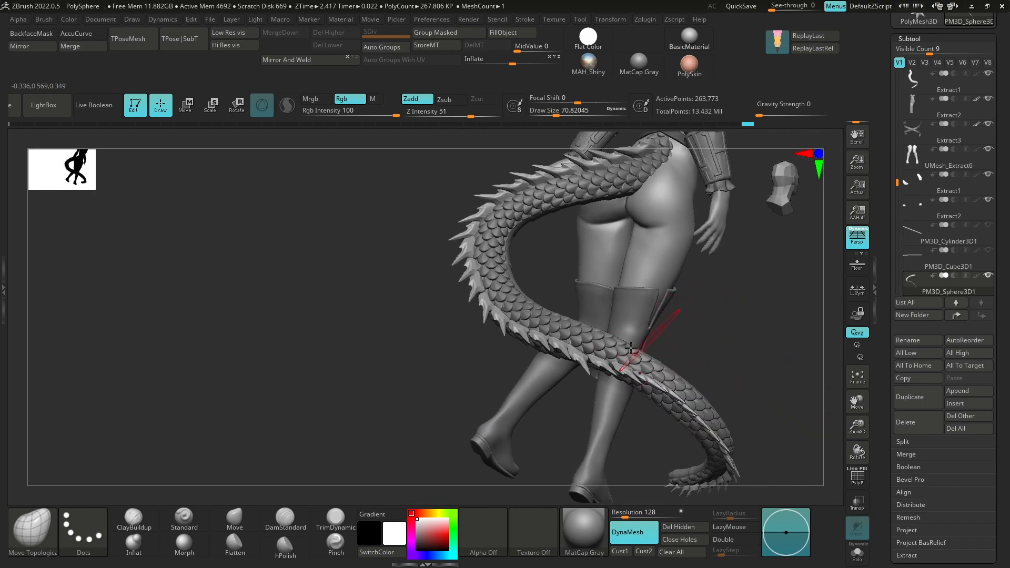
right_drag(699, 326, 633, 379)
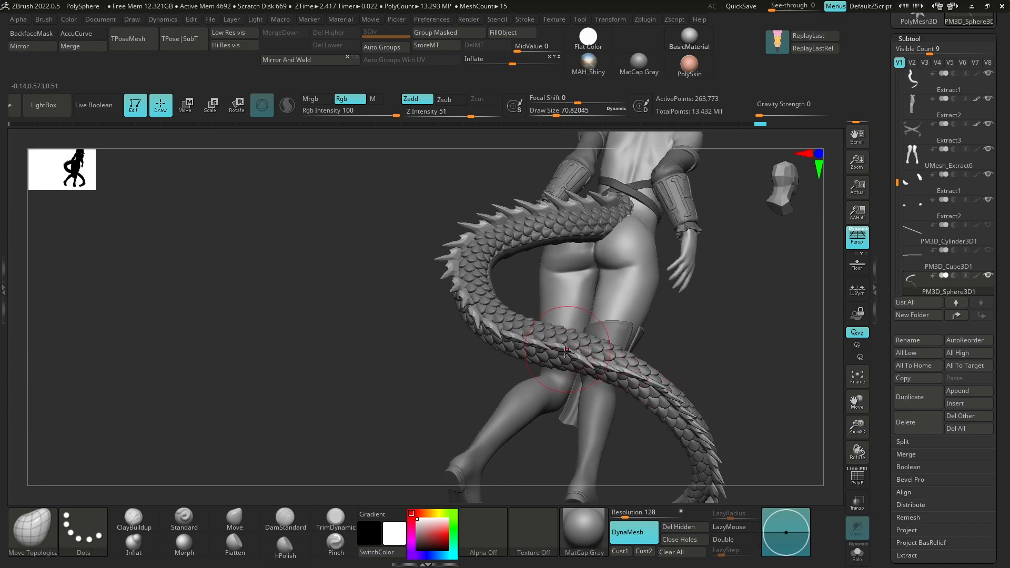
mouse_move(734, 329)
right_down()
mouse_move(712, 318)
mouse_move(623, 361)
right_up()
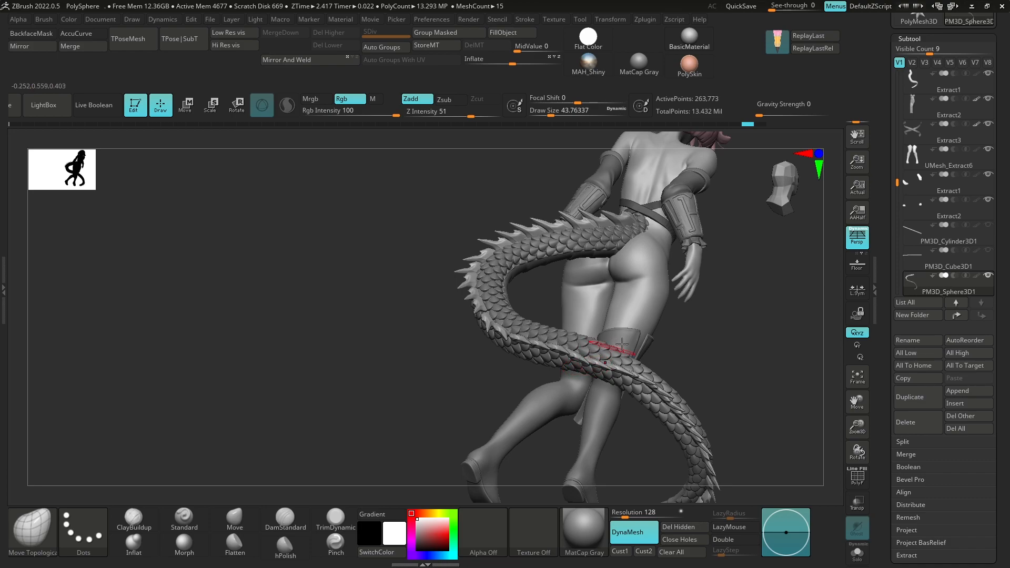
mouse_move(750, 357)
right_down()
mouse_move(735, 315)
mouse_move(697, 397)
mouse_move(711, 334)
right_up()
Refine the flow of the spike row against the whole figure, reducing the Move Topological draw size to about 56.
key(s)
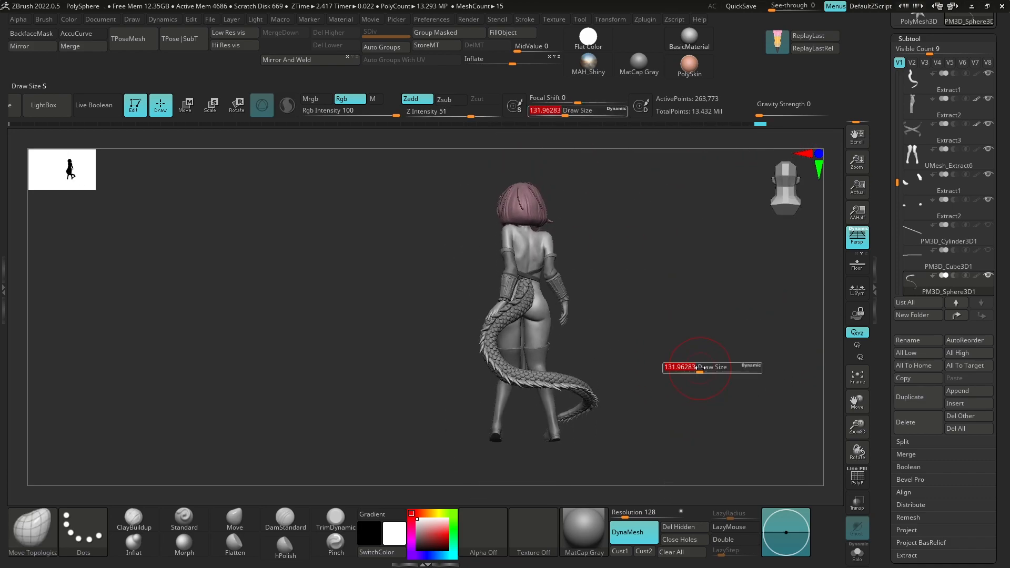
right_drag(646, 373, 628, 378)
key(s)
mouse_move(707, 330)
right_down()
mouse_move(672, 335)
mouse_move(697, 356)
mouse_move(713, 354)
mouse_move(693, 340)
mouse_move(705, 347)
mouse_move(690, 358)
mouse_move(521, 414)
mouse_move(629, 390)
mouse_move(676, 354)
mouse_move(799, 367)
right_up()
key(s)
click(692, 339)
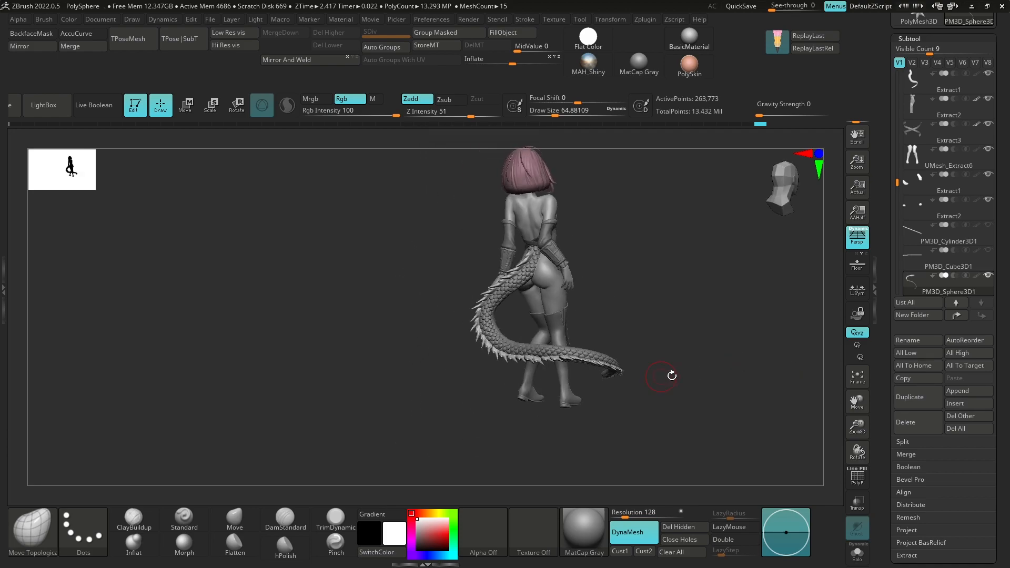
mouse_move(653, 381)
right_down()
mouse_move(742, 350)
mouse_move(726, 365)
mouse_move(742, 369)
right_up()
key(s)
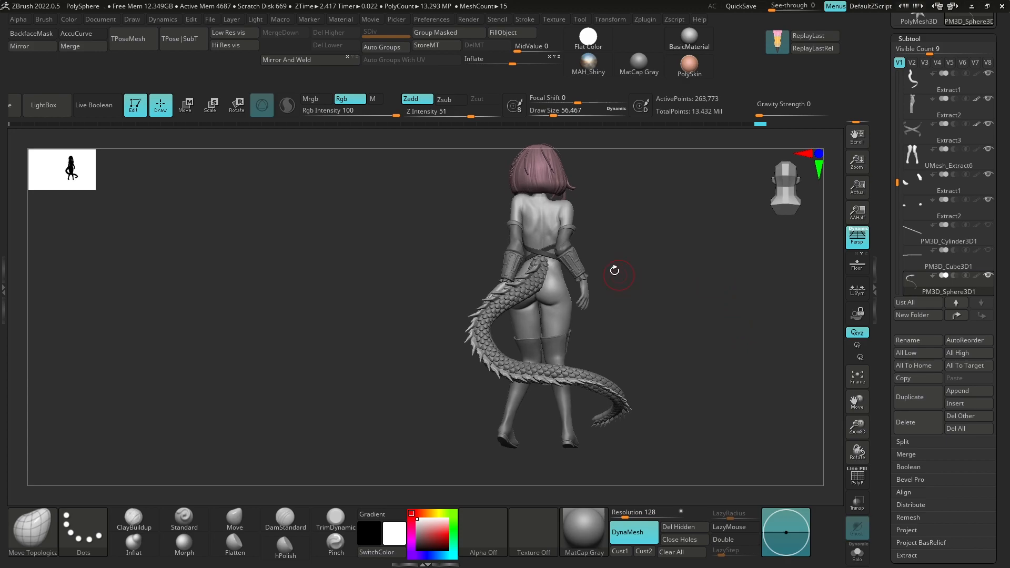
Make the scaled tail the active subtool and hide the surrounding interface to view it from behind in a larger canvas.
alt+click(518, 305)
right_drag(509, 303, 640, 332)
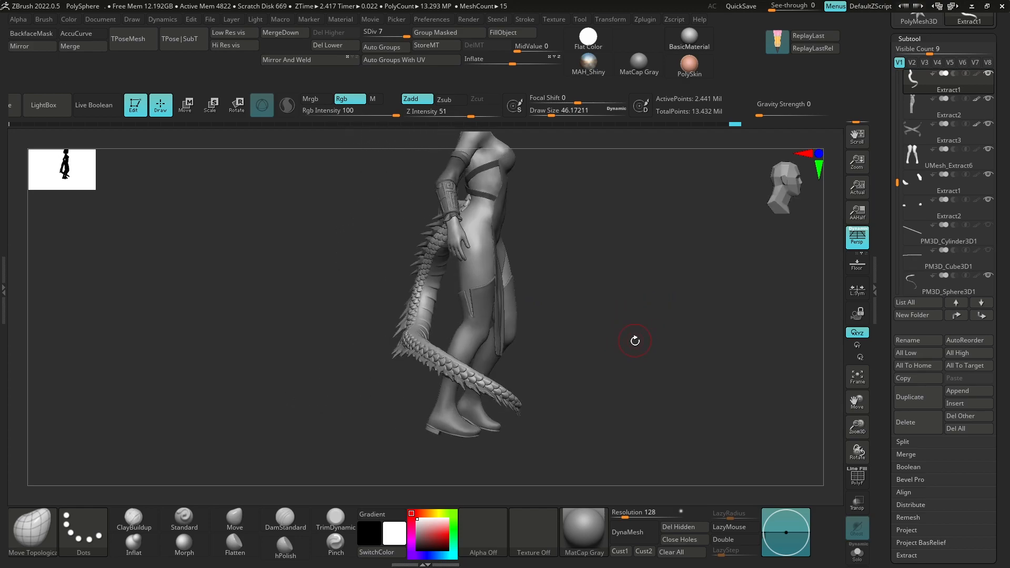
mouse_move(700, 343)
shift+right_down()
mouse_move(707, 375)
mouse_move(767, 379)
mouse_move(717, 382)
mouse_move(760, 354)
mouse_move(772, 356)
mouse_move(772, 374)
mouse_move(763, 361)
mouse_move(813, 325)
shift+right_up()
key(Tab)
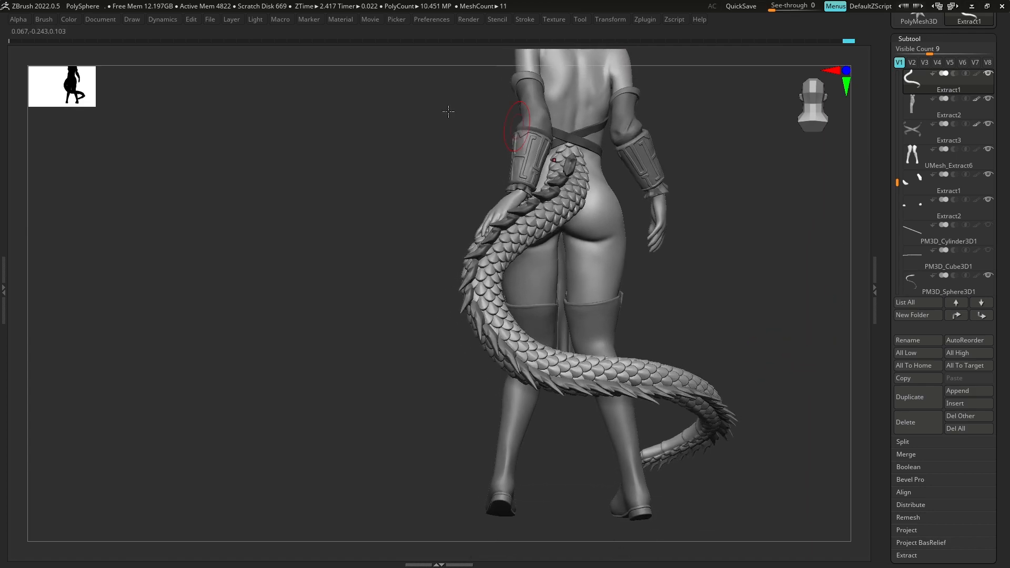